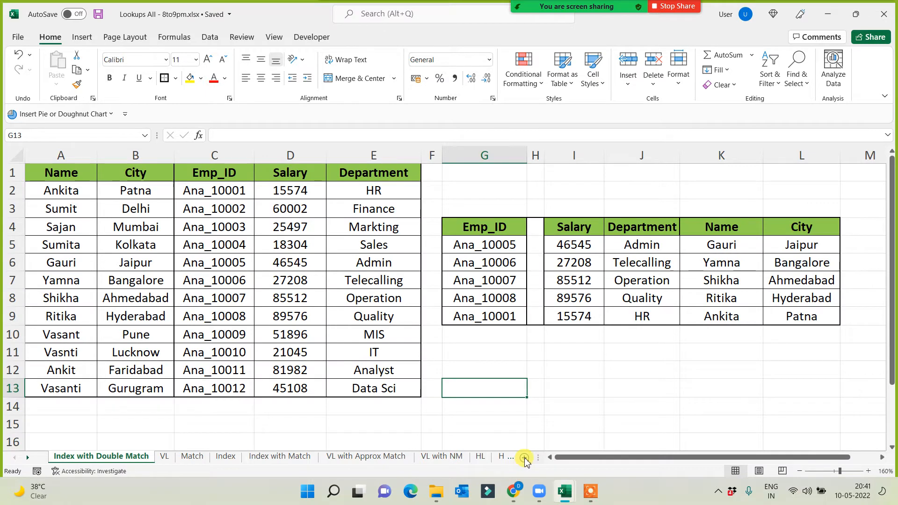
- Add a new worksheet after Index with Double Match and name it MV
{"action": "left_click", "coordinate": [524, 457]}
{"action": "double_click", "coordinate": [171, 456]}
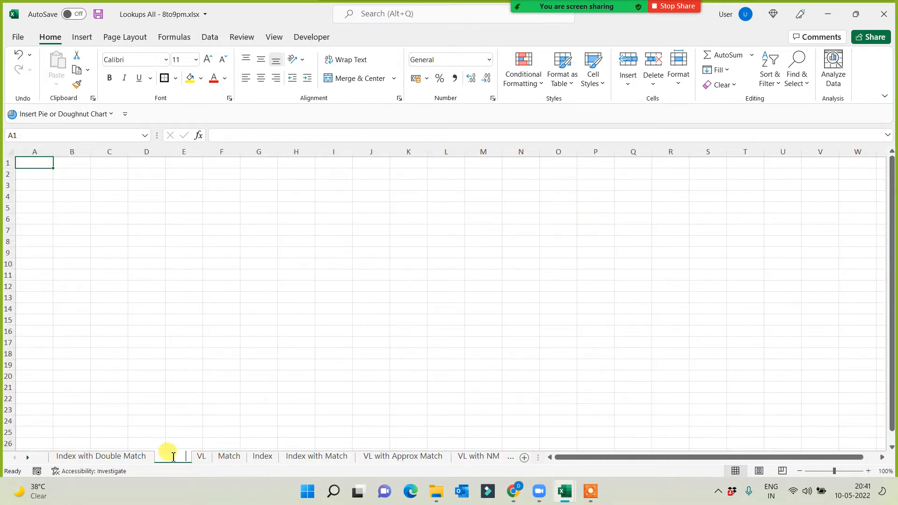
{"action": "type", "text": "MV"}
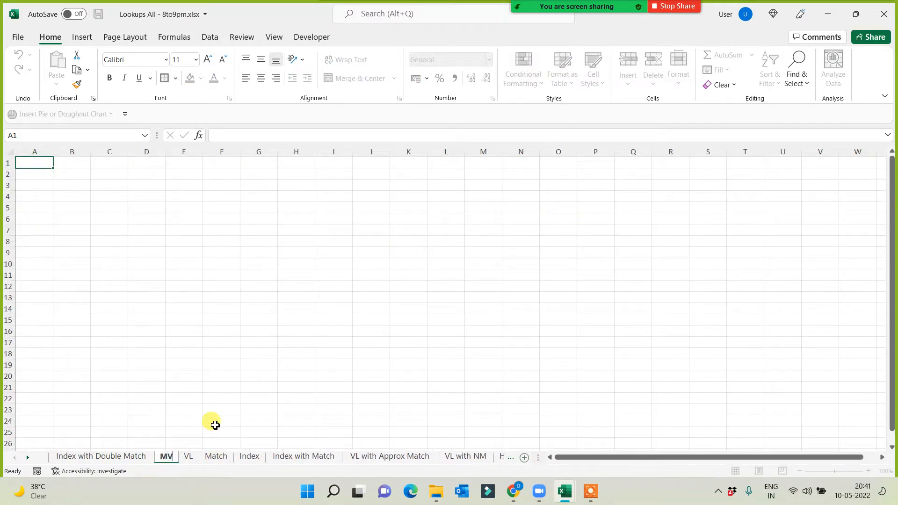
{"action": "left_click", "coordinate": [96, 364]}
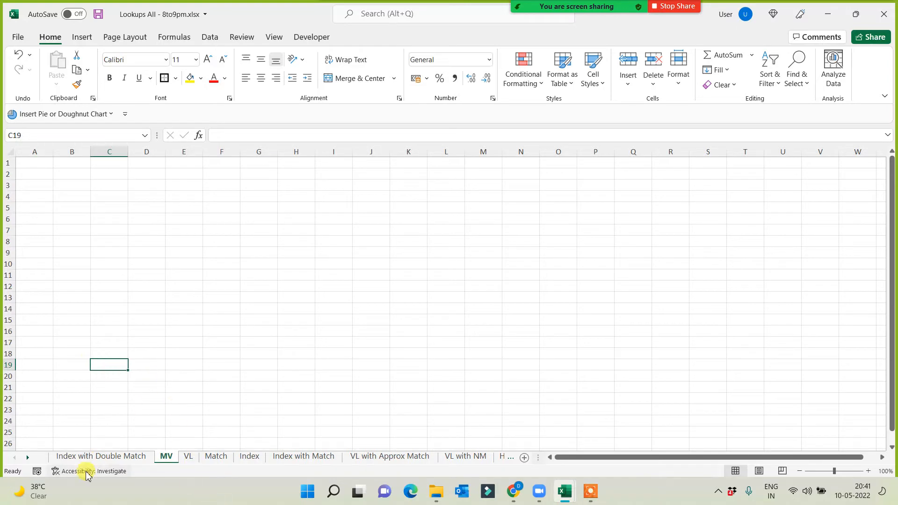
- Copy the Emp_ID, Salary and Department data (C1:E13) from the Index with Double Match sheet to A1 of the MV sheet
{"action": "left_click", "coordinate": [89, 456]}
{"action": "left_click", "coordinate": [77, 174]}
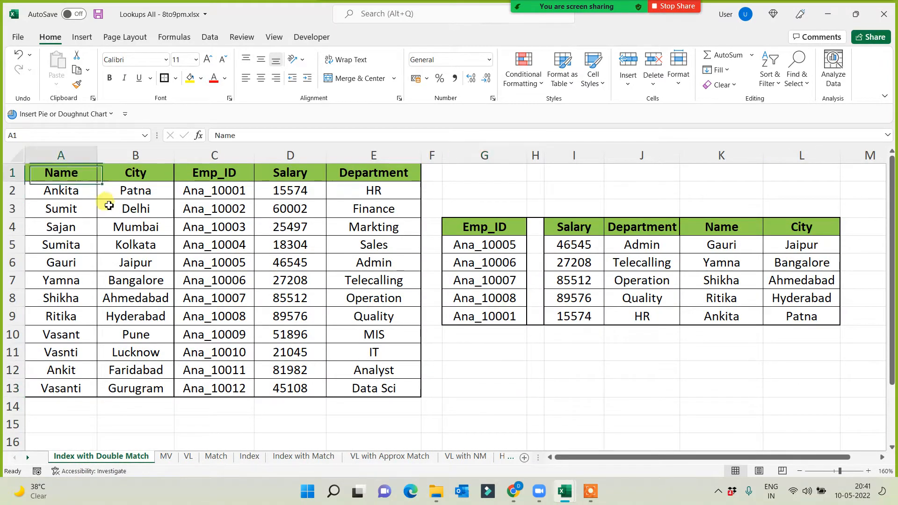
{"action": "left_click_drag", "start_coordinate": [109, 205], "coordinate": [184, 267]}
{"action": "left_click_drag", "start_coordinate": [230, 173], "coordinate": [364, 386]}
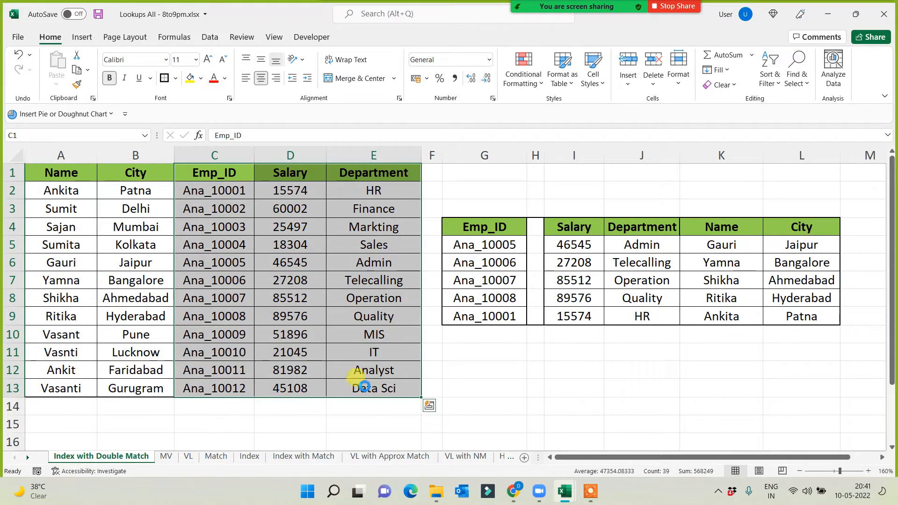
{"action": "key", "text": "ctrl+c"}
{"action": "left_click", "coordinate": [166, 457]}
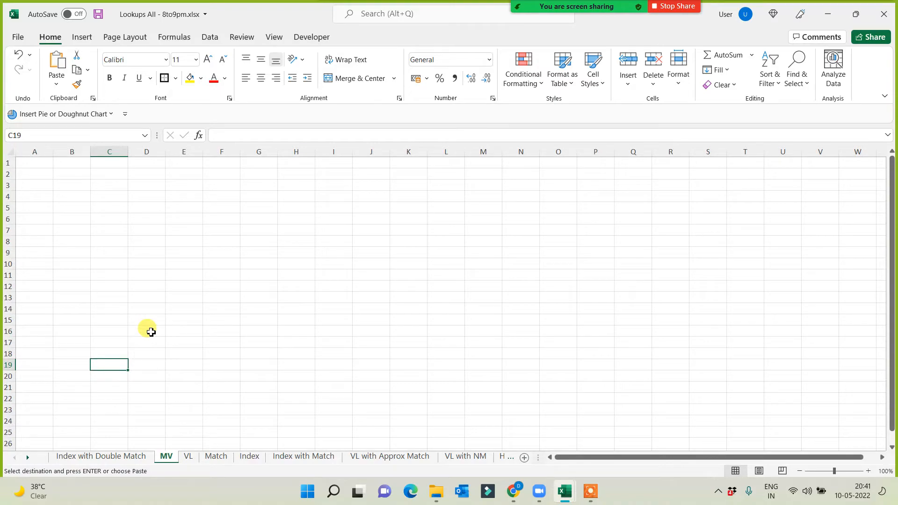
{"action": "left_click", "coordinate": [34, 161]}
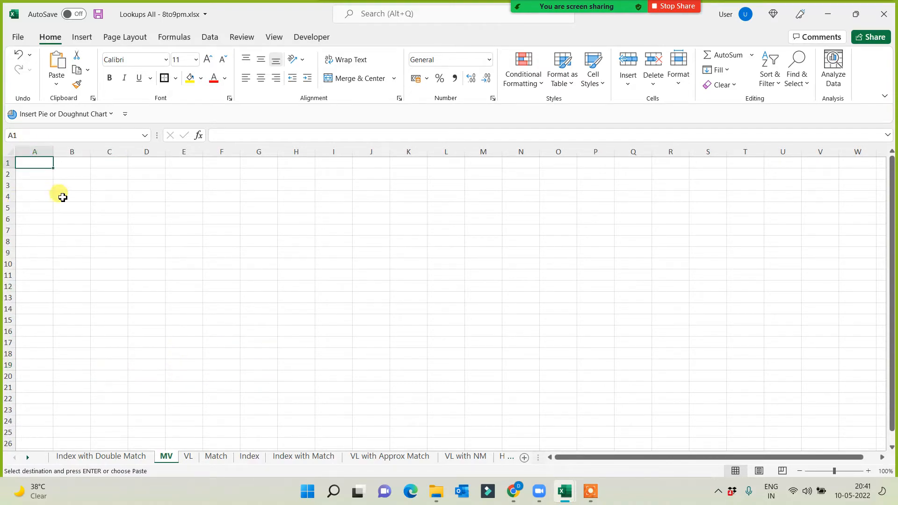
{"action": "key", "text": "ctrl+v"}
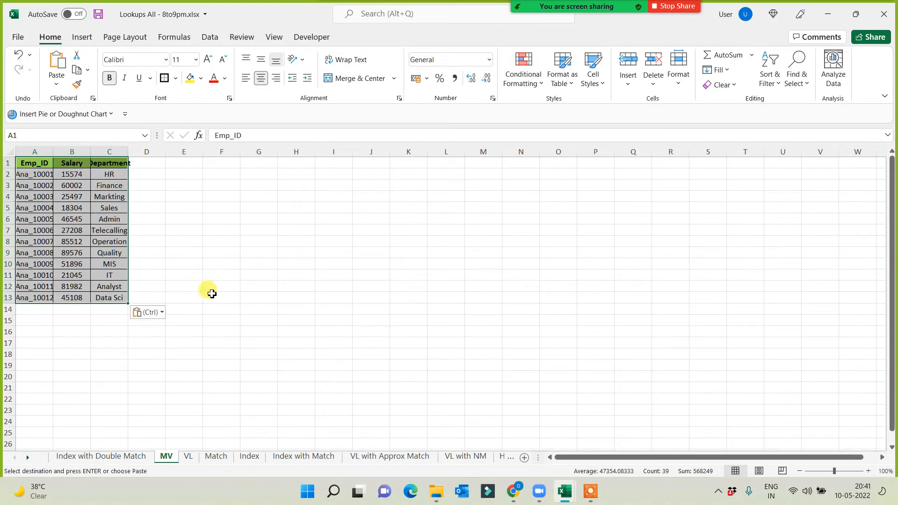
- Adjust the widths of the Salary and Department columns so that their contents fit
{"action": "scroll", "coordinate": [232, 313], "scroll_direction": "up", "scroll_amount": 3}
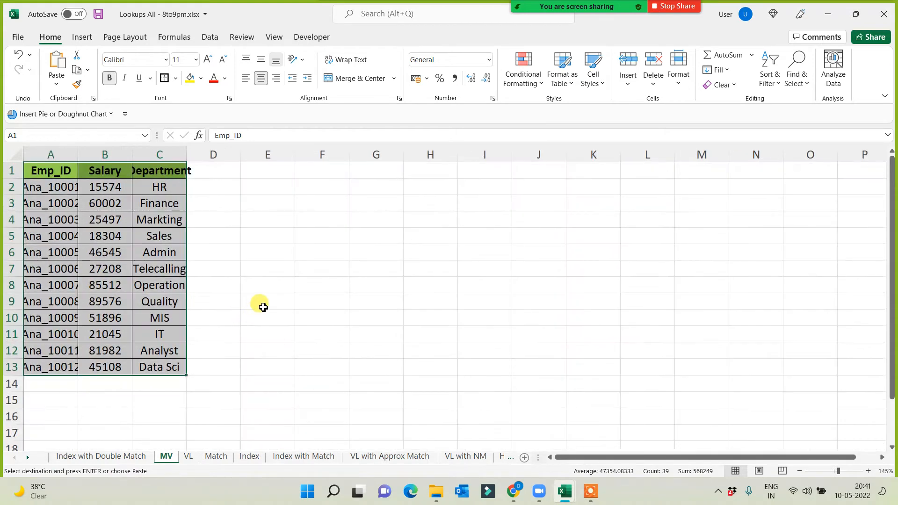
{"action": "scroll", "coordinate": [110, 174], "scroll_direction": "up", "scroll_amount": 1}
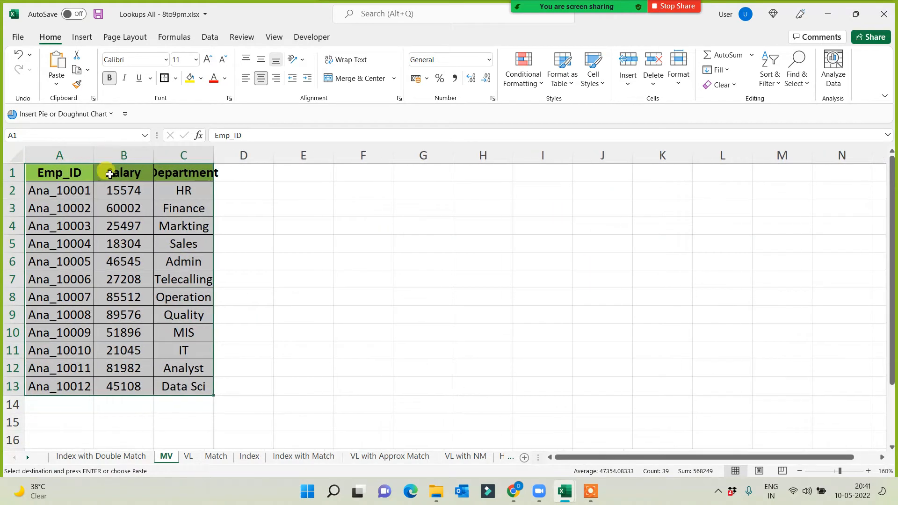
{"action": "double_click", "coordinate": [153, 155]}
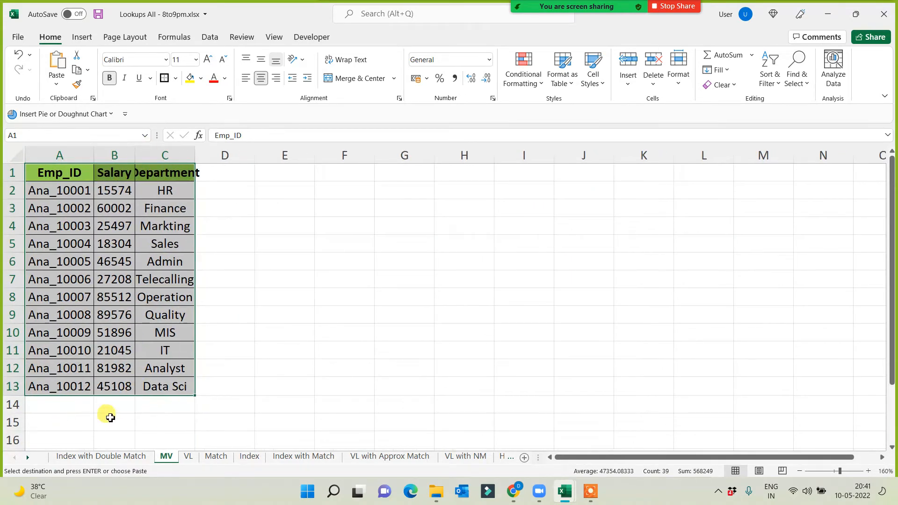
{"action": "left_click_drag", "start_coordinate": [195, 155], "coordinate": [221, 158]}
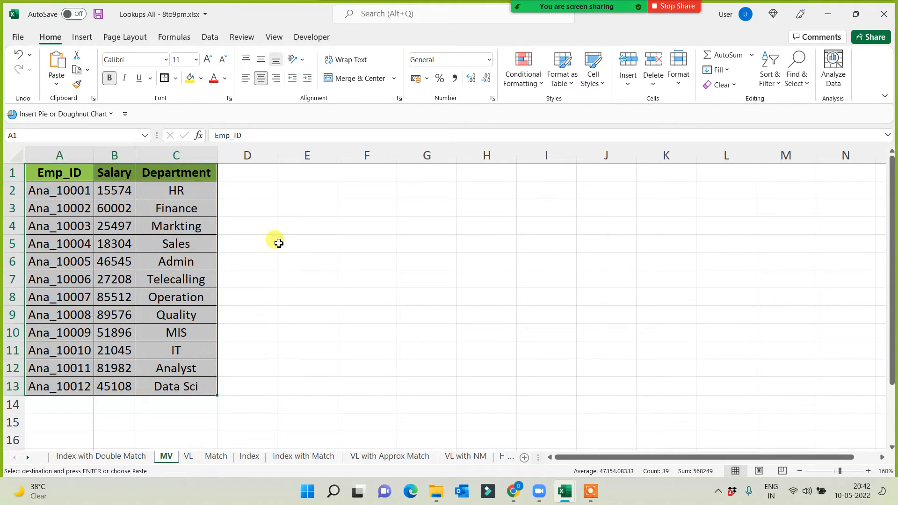
- Copy the header row A1:C1 to two new table locations starting at E5 and H1
{"action": "left_click_drag", "start_coordinate": [50, 175], "coordinate": [189, 176]}
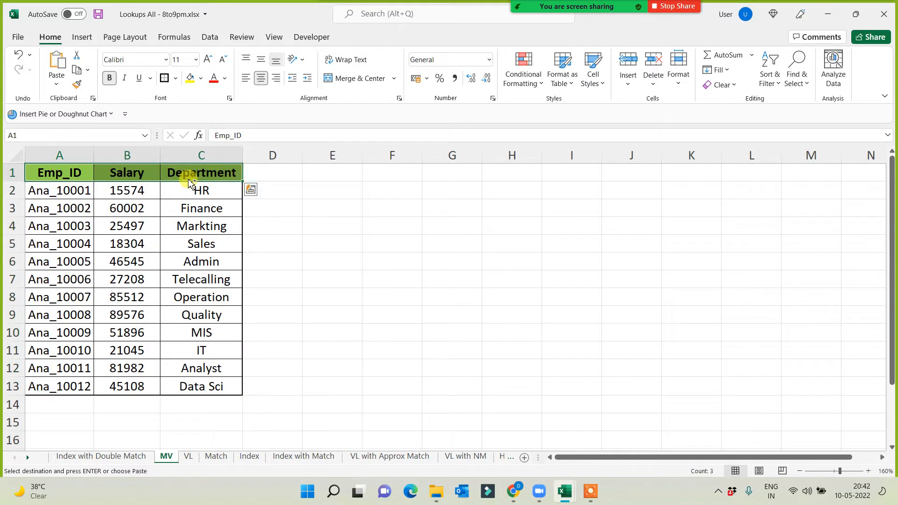
{"action": "left_click", "coordinate": [294, 240]}
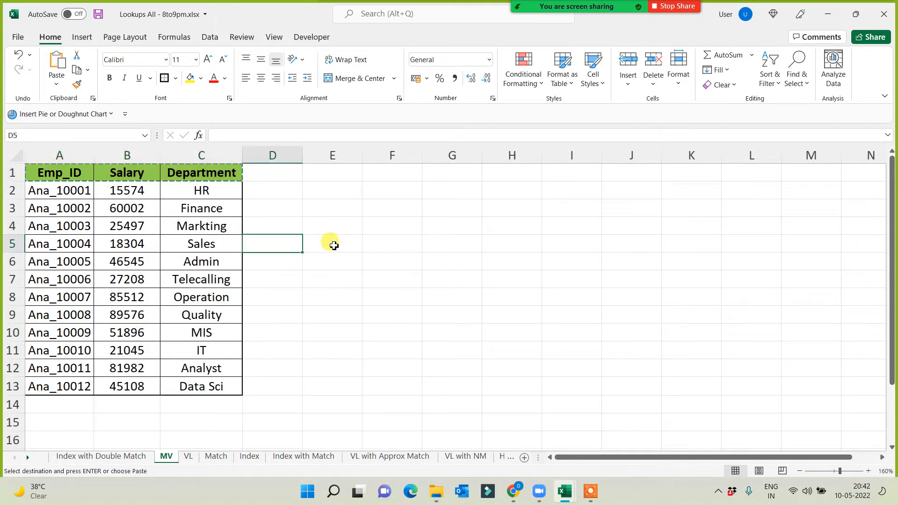
{"action": "left_click", "coordinate": [330, 247]}
{"action": "key", "text": "ctrl+v"}
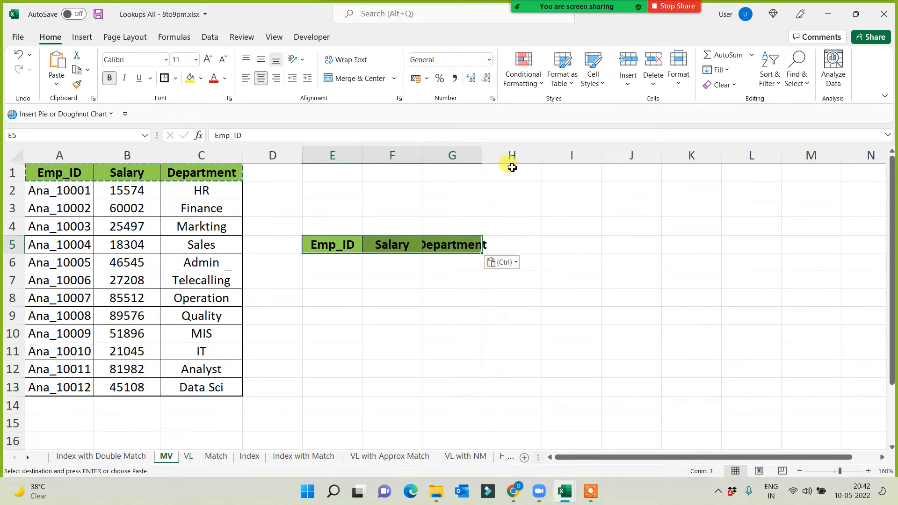
{"action": "left_click", "coordinate": [509, 170]}
{"action": "key", "text": "ctrl+v"}
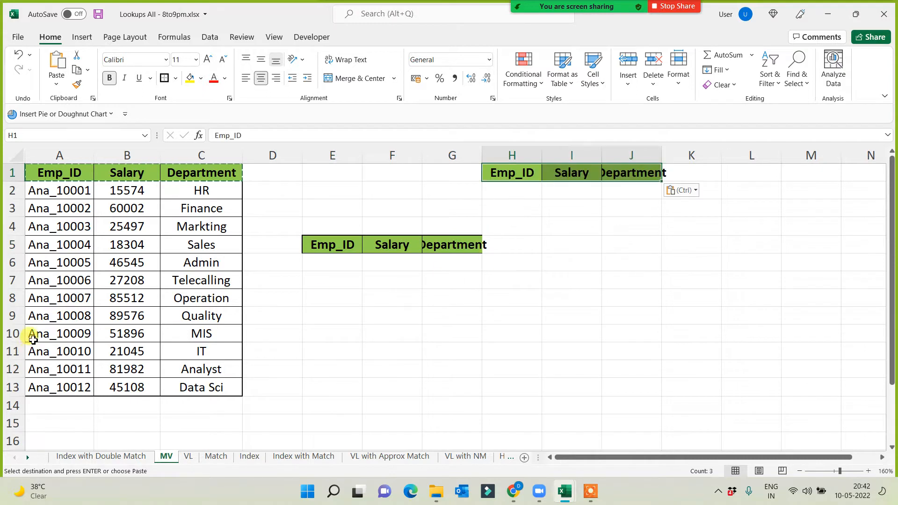
- Move the last four employee records, range A10:C14, under the middle table's headers at E6
{"action": "left_click_drag", "start_coordinate": [32, 335], "coordinate": [201, 389]}
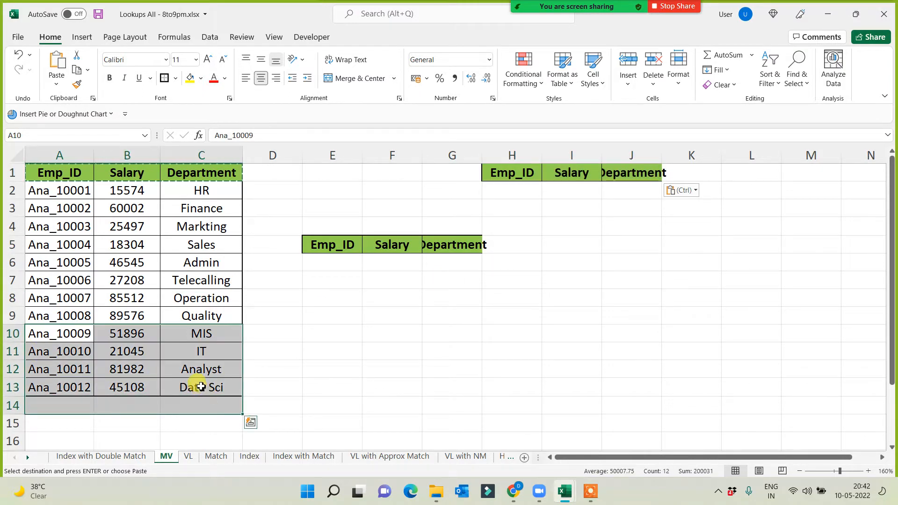
{"action": "key", "text": "ctrl+x"}
{"action": "left_click", "coordinate": [321, 262]}
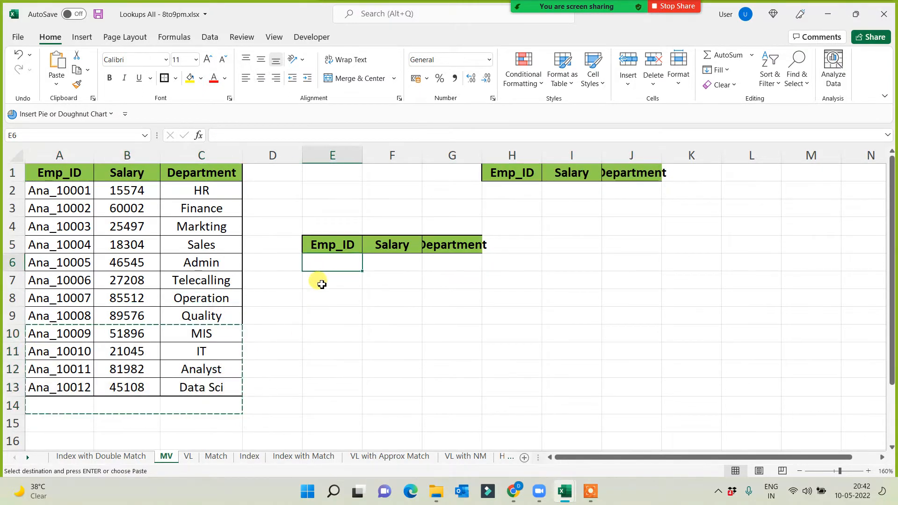
{"action": "key", "text": "ctrl+v"}
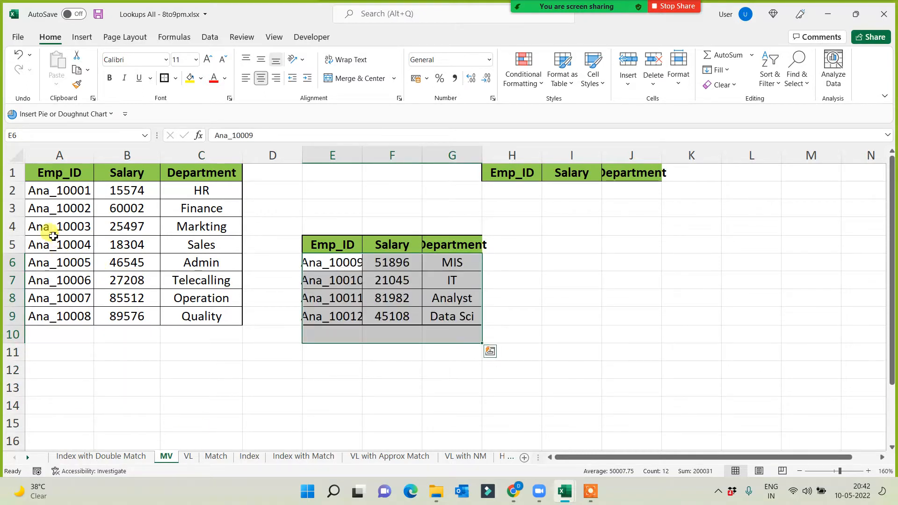
- Move the employee records in A6:C9 under the third table's headers at H2
{"action": "left_click_drag", "start_coordinate": [51, 264], "coordinate": [201, 323]}
{"action": "key", "text": "ctrl+x"}
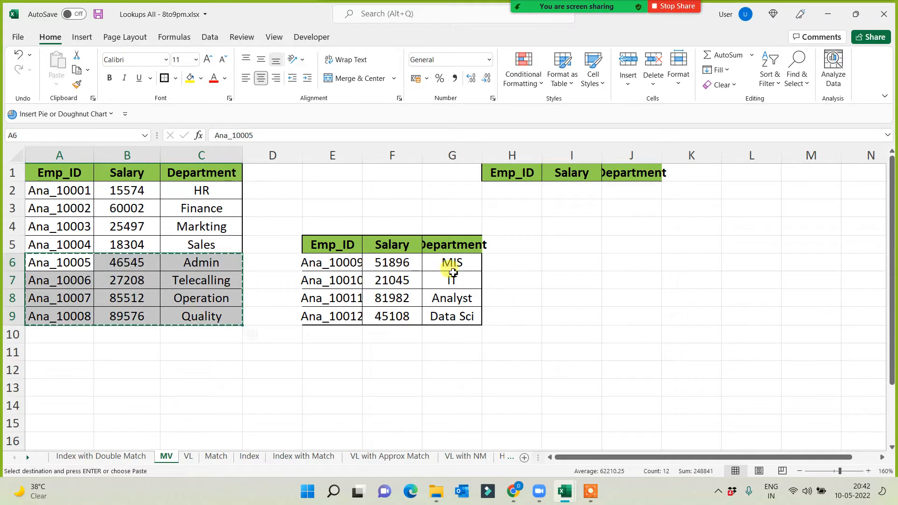
{"action": "left_click", "coordinate": [494, 194]}
{"action": "key", "text": "ctrl+v"}
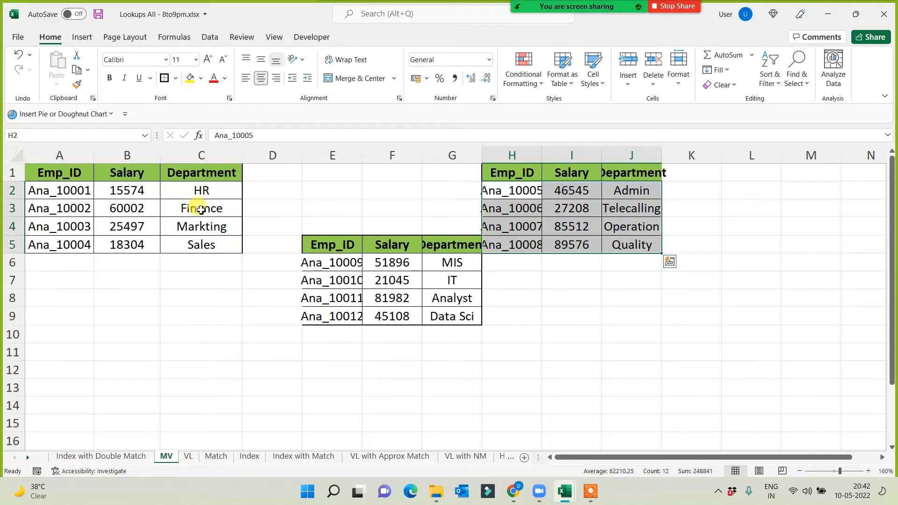
- Widen column G so that the middle table's Department header fits
{"action": "left_click", "coordinate": [103, 189]}
{"action": "left_click", "coordinate": [75, 228]}
{"action": "left_click", "coordinate": [262, 280]}
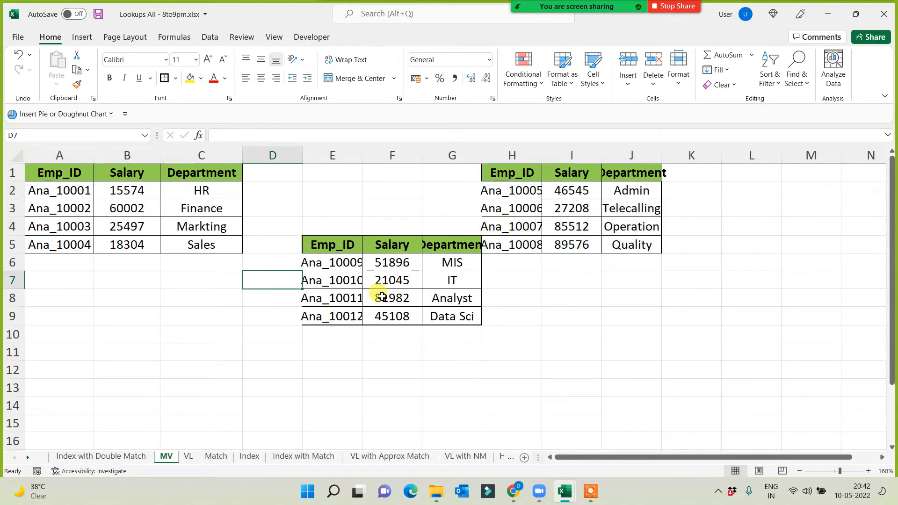
{"action": "left_click_drag", "start_coordinate": [481, 155], "coordinate": [509, 154]}
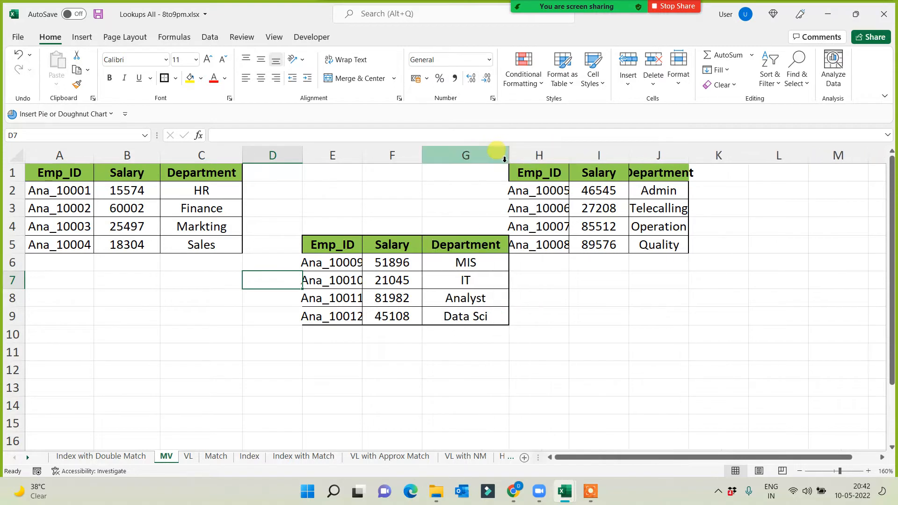
{"action": "left_click", "coordinate": [380, 296]}
{"action": "left_click", "coordinate": [167, 371]}
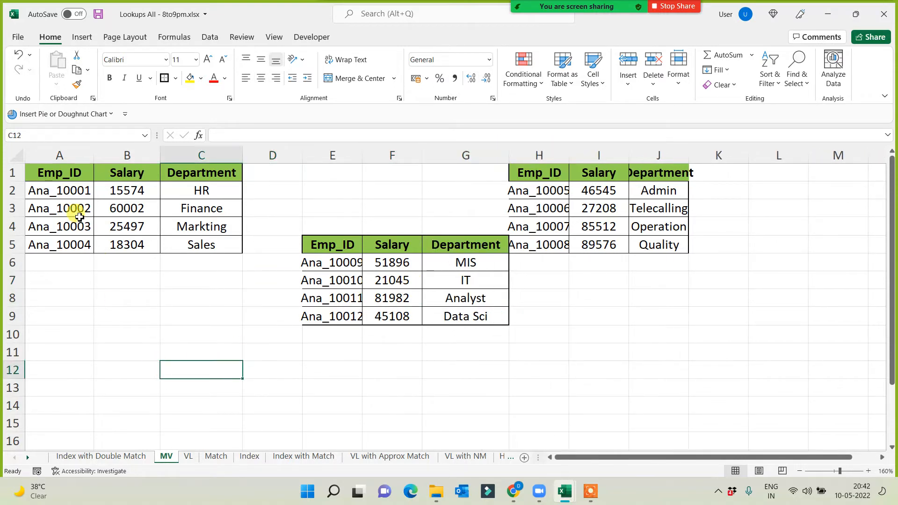
- Copy the Emp_ID header and the last two IDs of the first table (A1, A4 and A5) to B10 to start a lookup list
{"action": "left_click", "coordinate": [72, 173]}
{"action": "left_click", "coordinate": [59, 228], "text": "ctrl"}
{"action": "left_click", "coordinate": [65, 245], "text": "ctrl"}
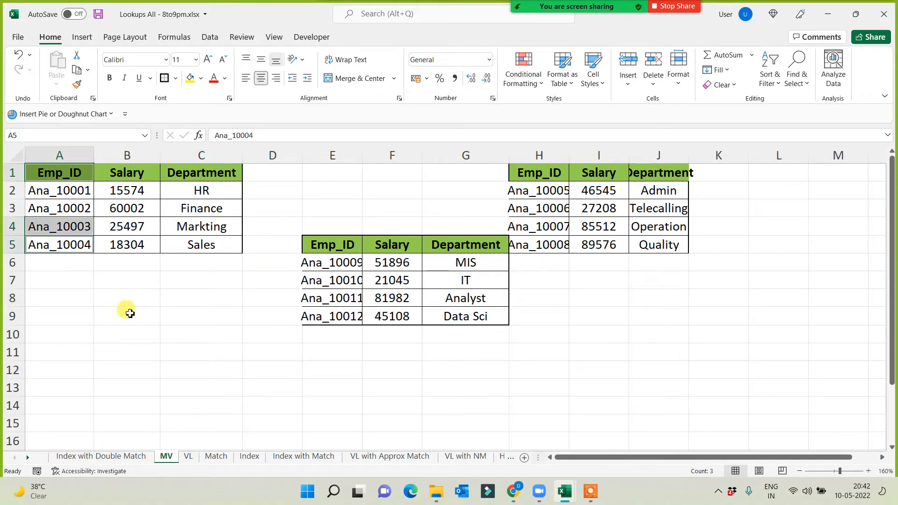
{"action": "key", "text": "ctrl+c"}
{"action": "left_click", "coordinate": [107, 335]}
{"action": "key", "text": "ctrl+v"}
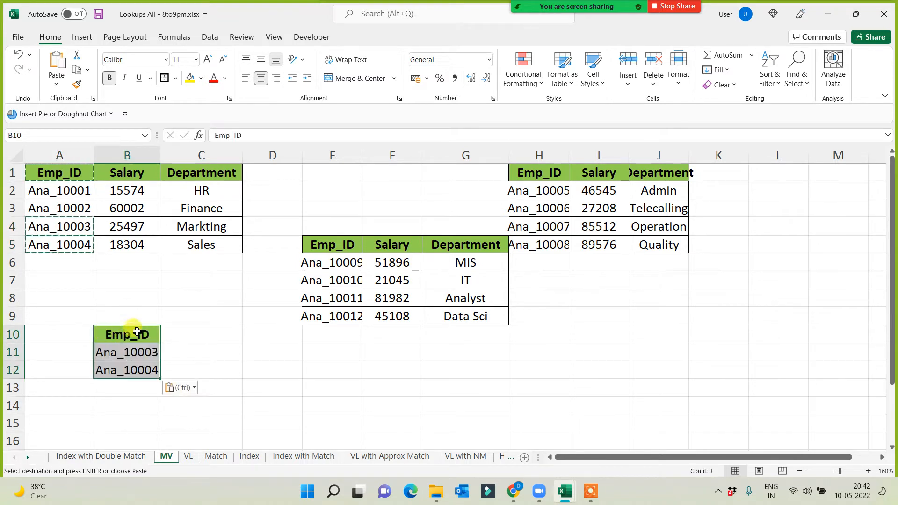
- Add one ID from each other table to the lookup list, copying E7 to B13 and H3 to B14
{"action": "left_click", "coordinate": [337, 281]}
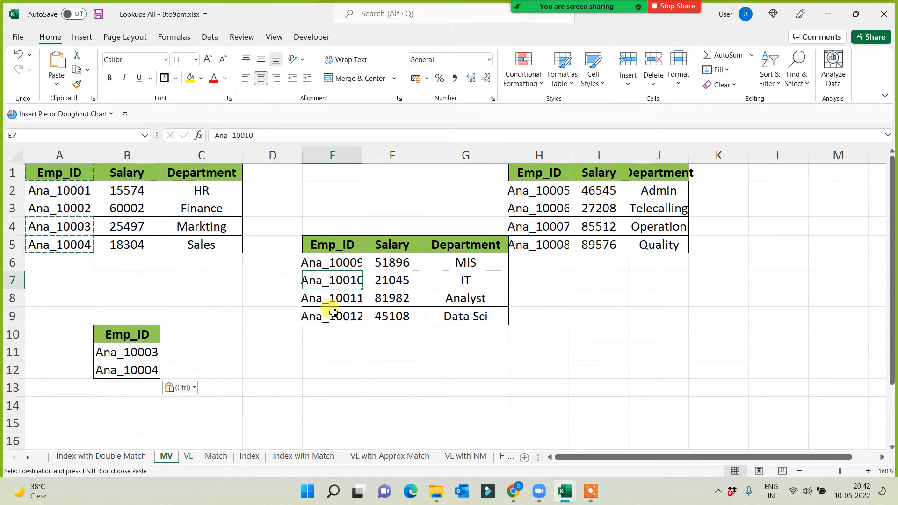
{"action": "key", "text": "ctrl+c"}
{"action": "left_click", "coordinate": [123, 388]}
{"action": "key", "text": "ctrl+v"}
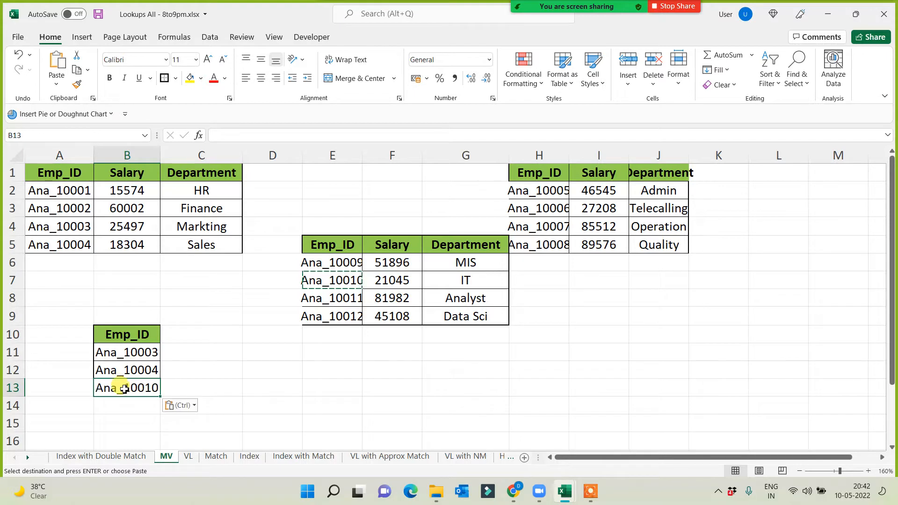
{"action": "left_click_drag", "start_coordinate": [60, 177], "coordinate": [183, 241]}
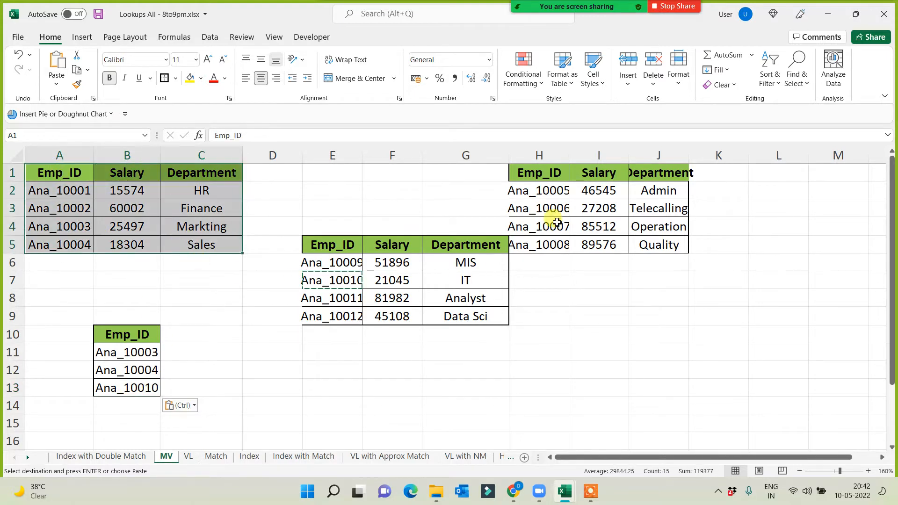
{"action": "left_click", "coordinate": [541, 206]}
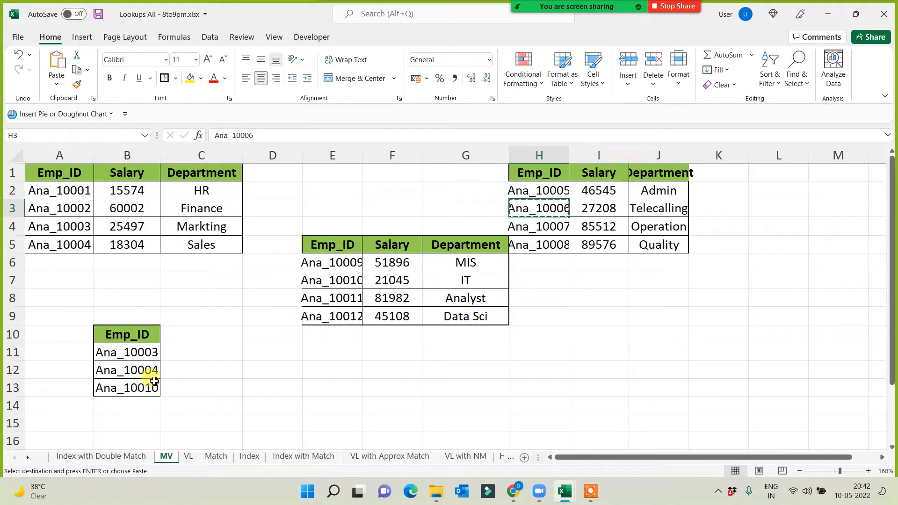
{"action": "key", "text": "ctrl+c"}
{"action": "left_click", "coordinate": [121, 400]}
{"action": "key", "text": "ctrl+v"}
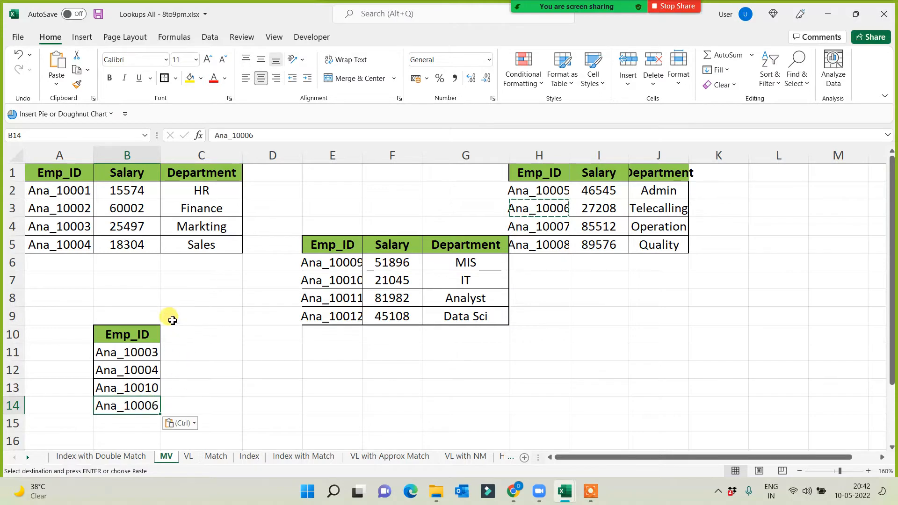
- Widen column B slightly so that the lookup list's IDs fit comfortably
{"action": "left_click_drag", "start_coordinate": [160, 155], "coordinate": [169, 155]}
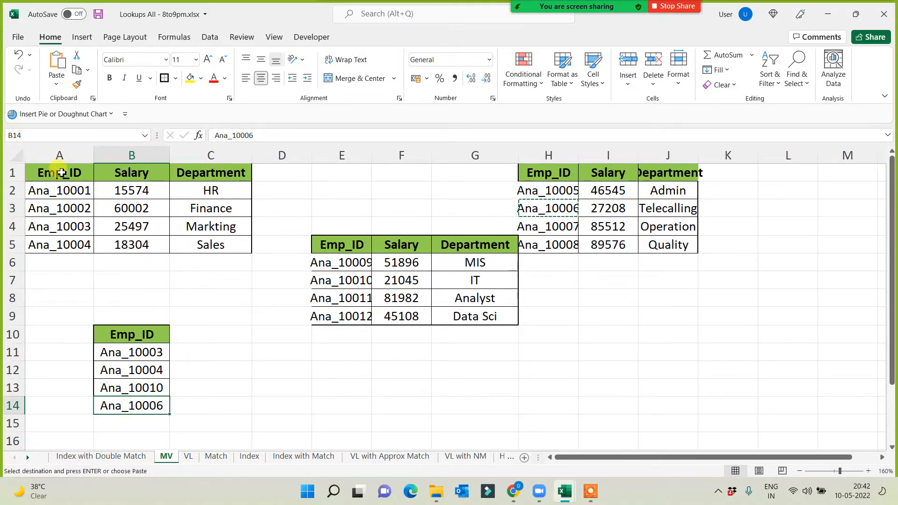
{"action": "left_click_drag", "start_coordinate": [47, 176], "coordinate": [213, 243]}
{"action": "left_click_drag", "start_coordinate": [330, 253], "coordinate": [477, 316]}
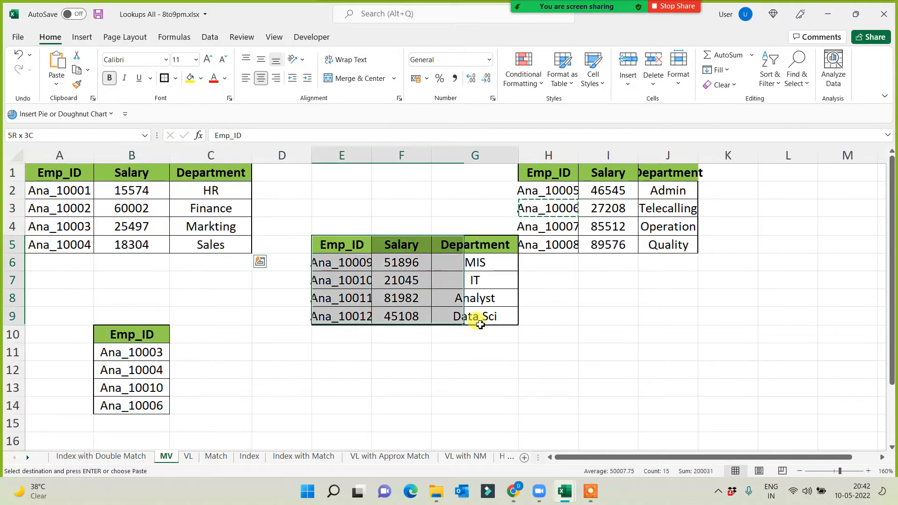
{"action": "left_click", "coordinate": [592, 333]}
- Insert a blank column at H to separate the middle table from the third table
{"action": "right_click", "coordinate": [558, 160]}
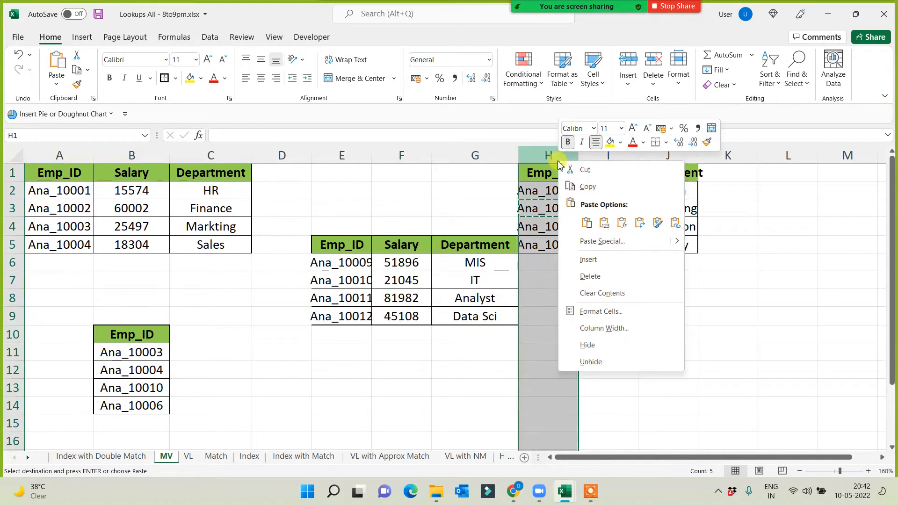
{"action": "left_click", "coordinate": [588, 259]}
{"action": "left_click", "coordinate": [512, 370]}
{"action": "left_click", "coordinate": [583, 153]}
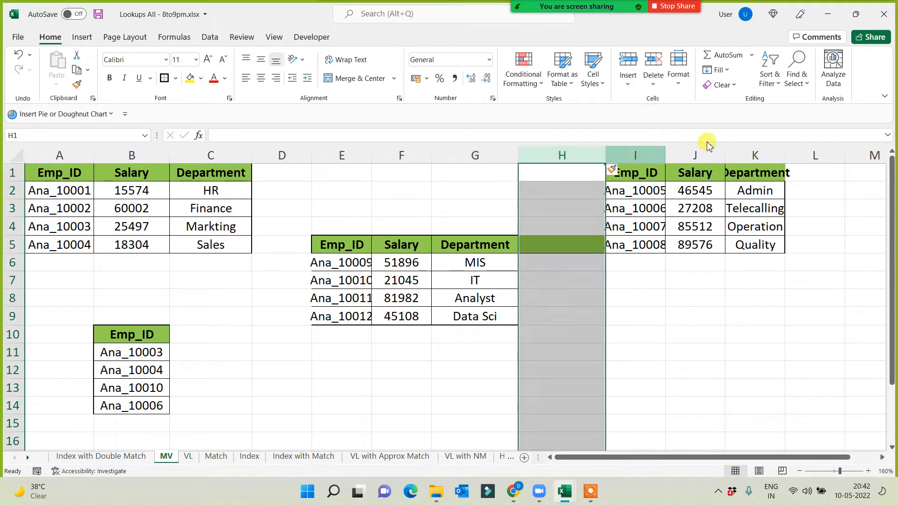
- Clear all contents and formatting from the blank column H and widen column E so the middle table's IDs fit
{"action": "left_click", "coordinate": [721, 85]}
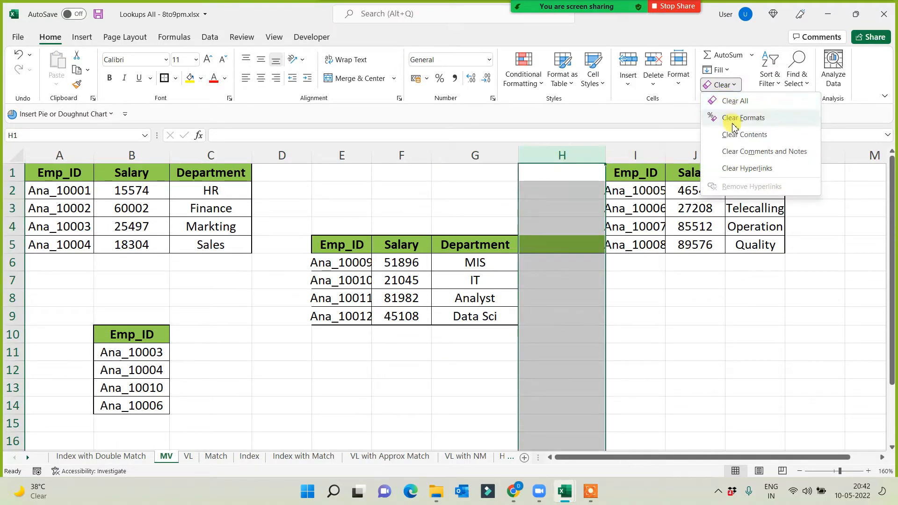
{"action": "left_click", "coordinate": [730, 103]}
{"action": "left_click", "coordinate": [312, 400]}
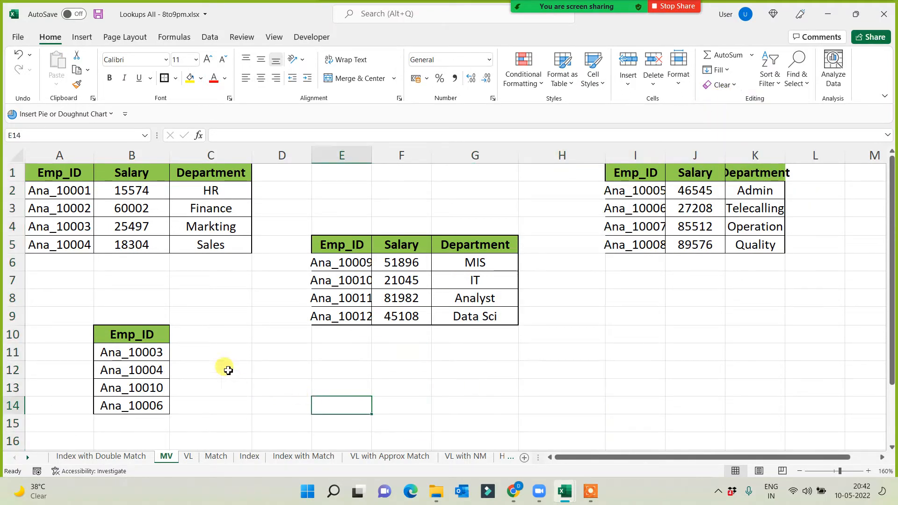
{"action": "left_click_drag", "start_coordinate": [374, 151], "coordinate": [407, 154]}
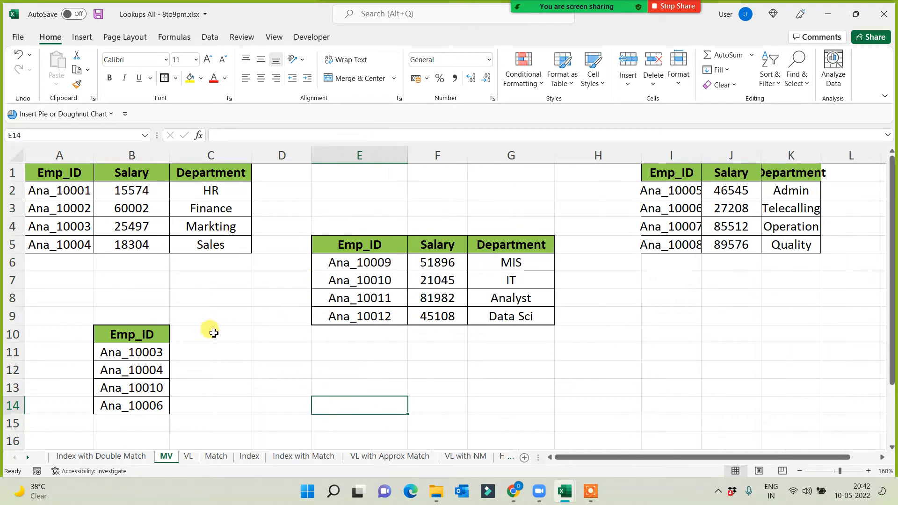
{"action": "left_click", "coordinate": [210, 333]}
{"action": "type", "text": "=vl"}
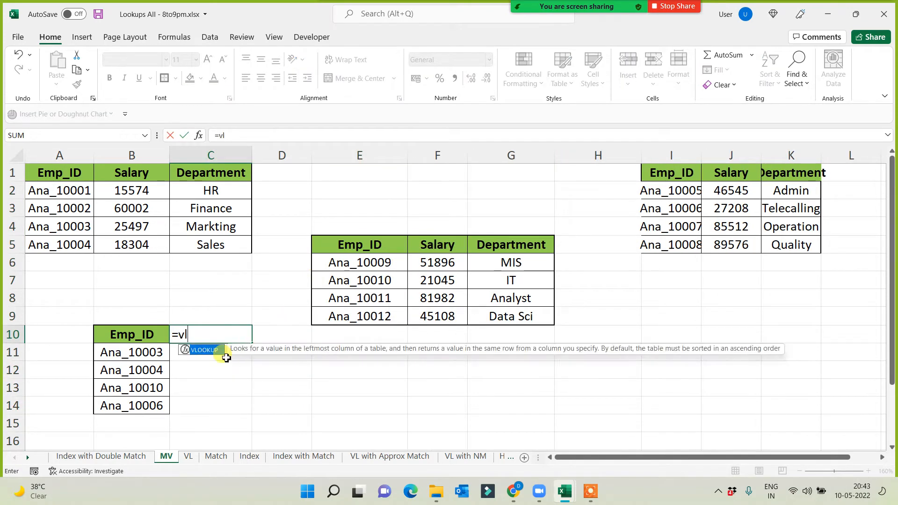
{"action": "key", "text": "Tab"}
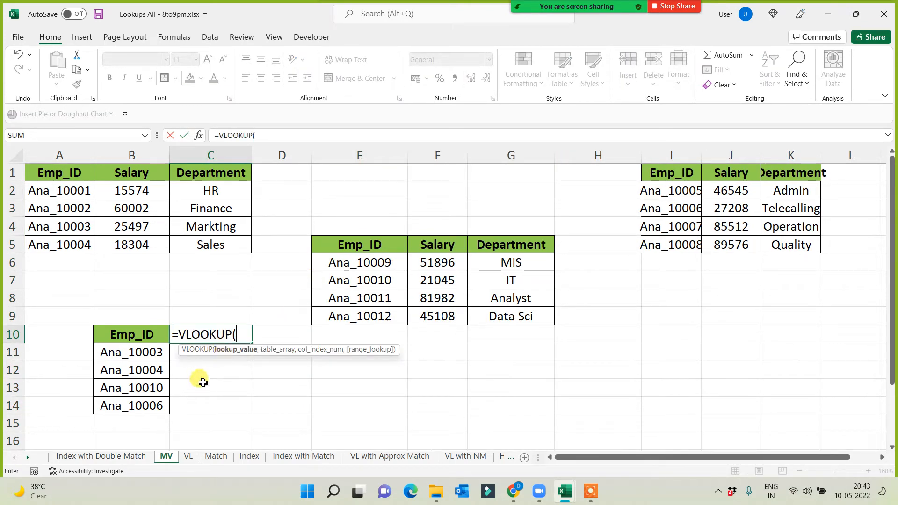
{"action": "key", "text": "Escape"}
- Enter =VLOOKUP(B11,$A$1:$C$5,2,0) in C11 to look up the first listed ID's salary in the first table
{"action": "left_click", "coordinate": [206, 354]}
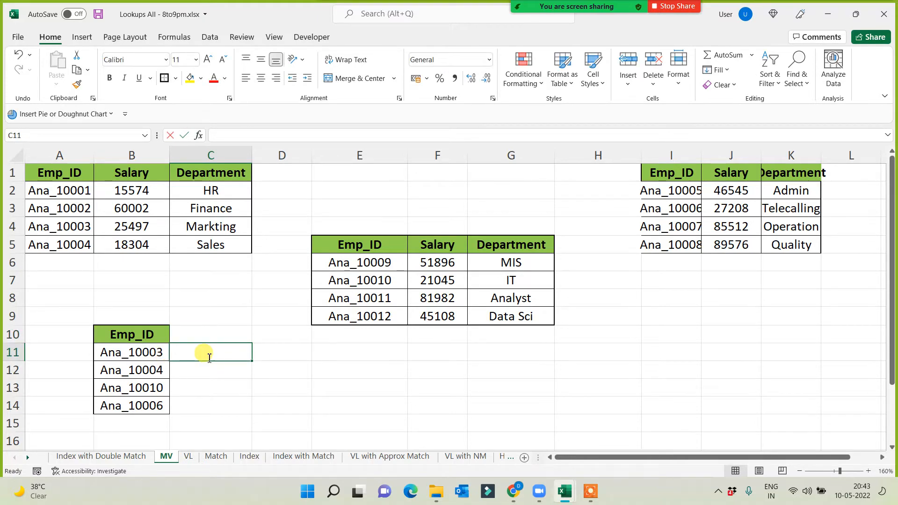
{"action": "type", "text": "=in"}
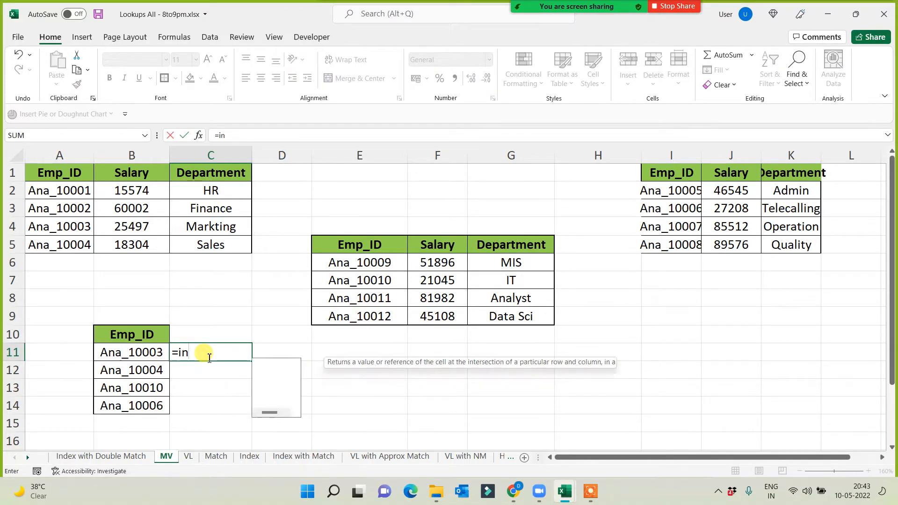
{"action": "key", "text": "BackSpace"}
{"action": "key", "text": "BackSpace"}
{"action": "type", "text": "vl"}
{"action": "key", "text": "Tab"}
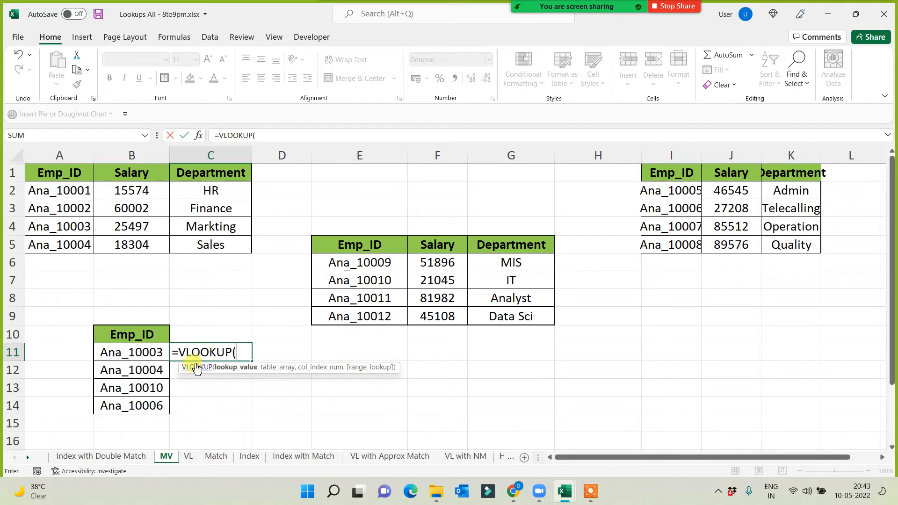
{"action": "left_click", "coordinate": [134, 354]}
{"action": "type", "text": ","}
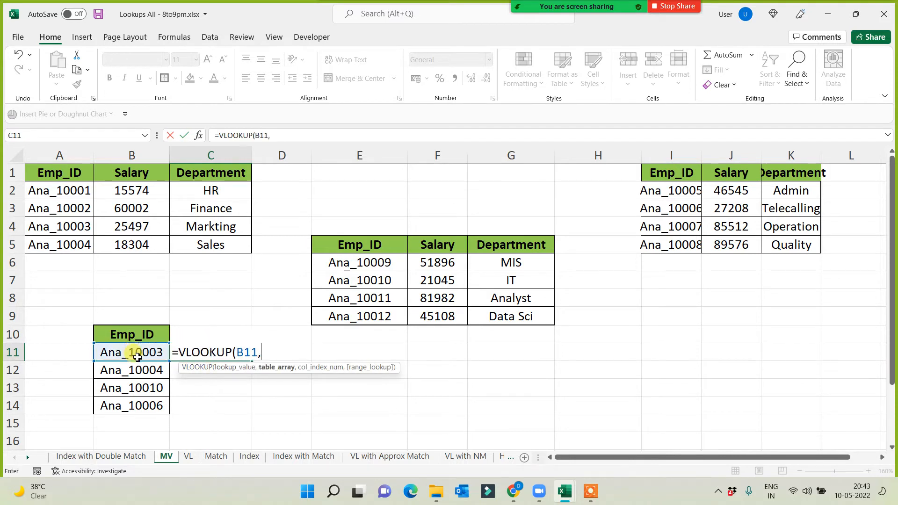
{"action": "left_click_drag", "start_coordinate": [66, 174], "coordinate": [201, 246]}
{"action": "key", "text": "F4"}
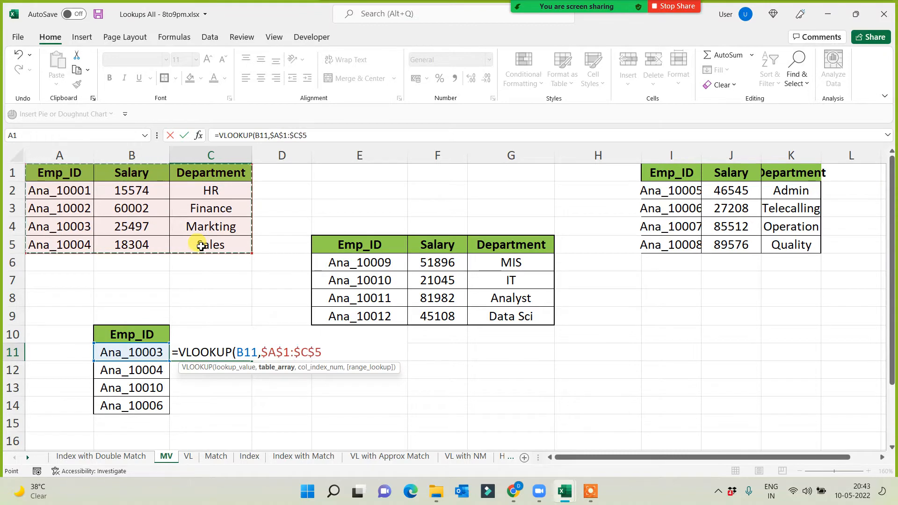
{"action": "type", "text": ","}
{"action": "type", "text": "2,0)"}
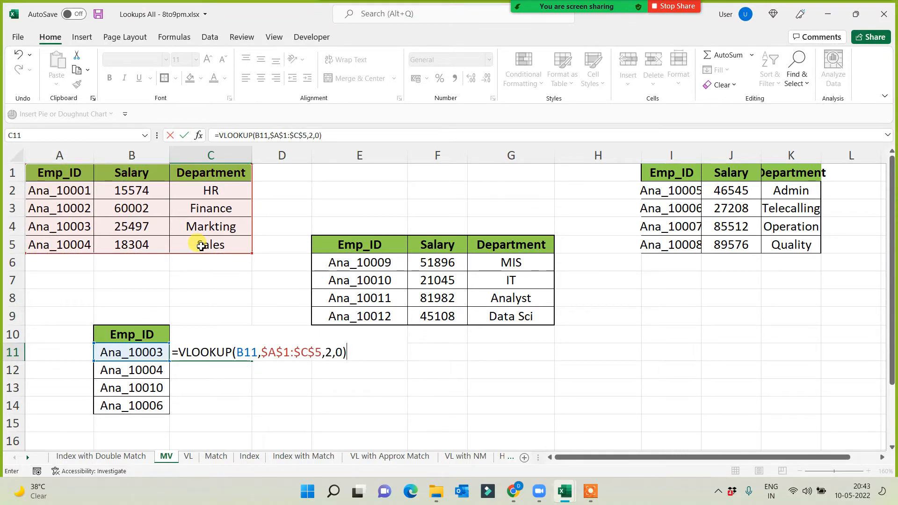
{"action": "key", "text": "Return"}
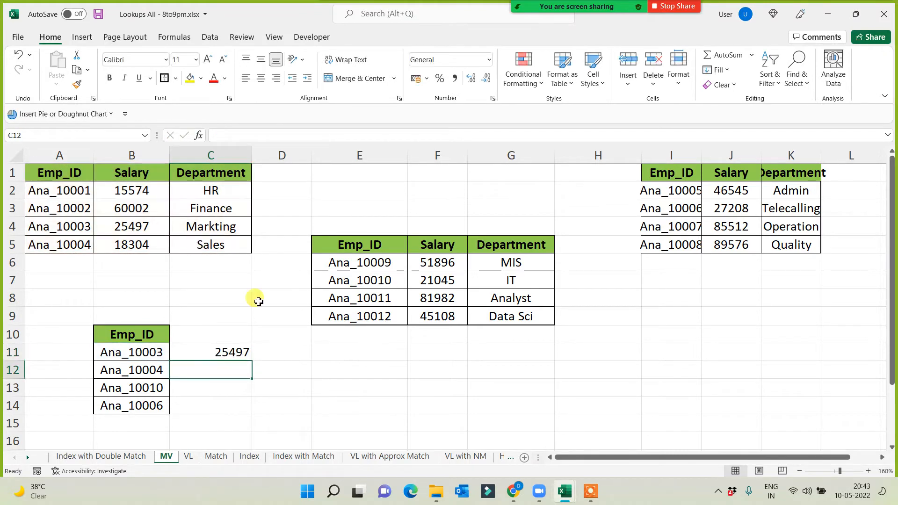
- Fill the VLOOKUP formula from C11 down to C14
{"action": "left_click", "coordinate": [234, 351]}
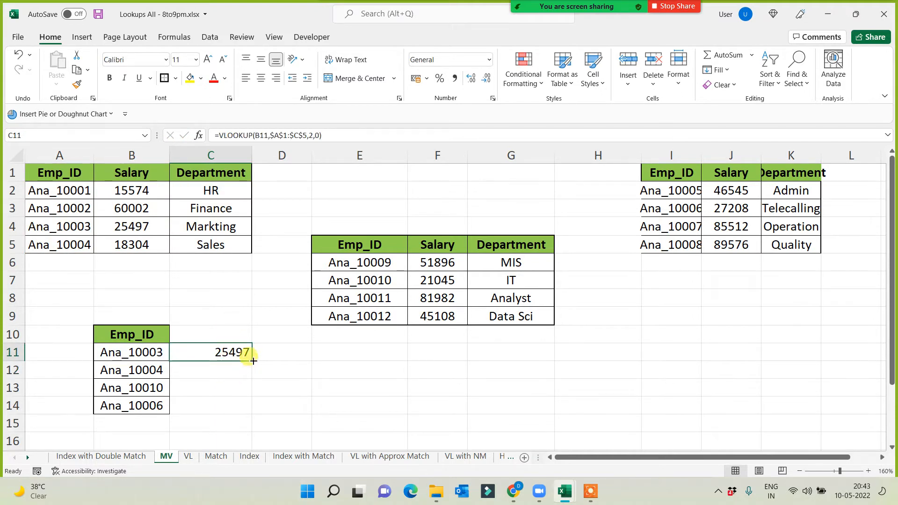
{"action": "left_click_drag", "start_coordinate": [253, 361], "coordinate": [254, 410]}
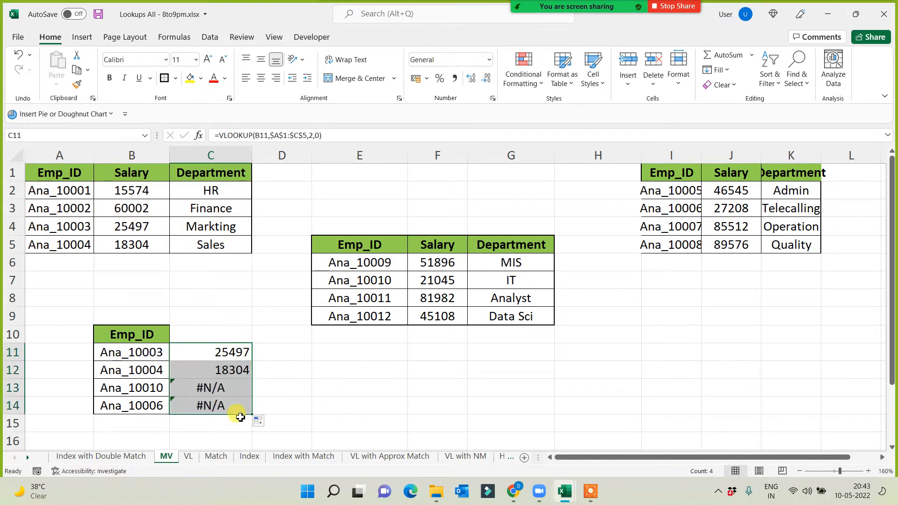
{"action": "left_click", "coordinate": [341, 391]}
{"action": "left_click", "coordinate": [205, 352]}
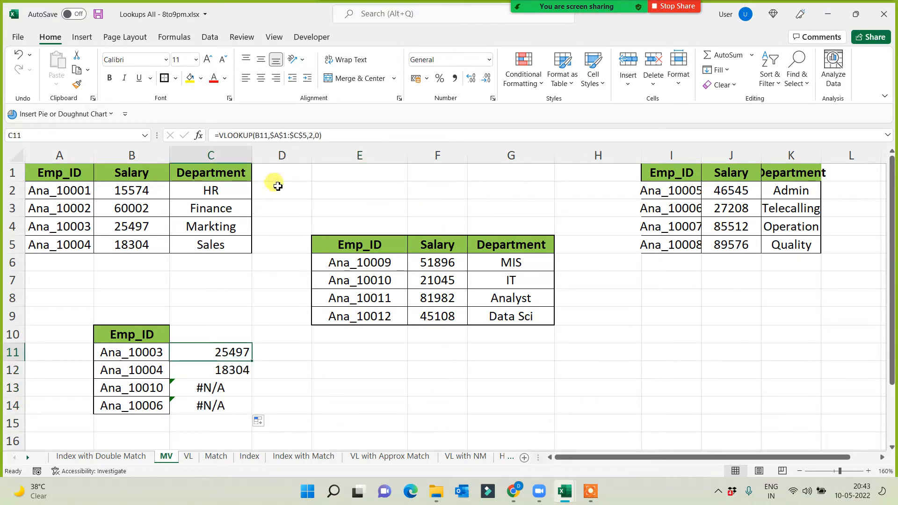
- Enter the label iferror in E1 and reselect the lookup formula cell C11
{"action": "left_click", "coordinate": [359, 179]}
{"action": "type", "text": "iferror"}
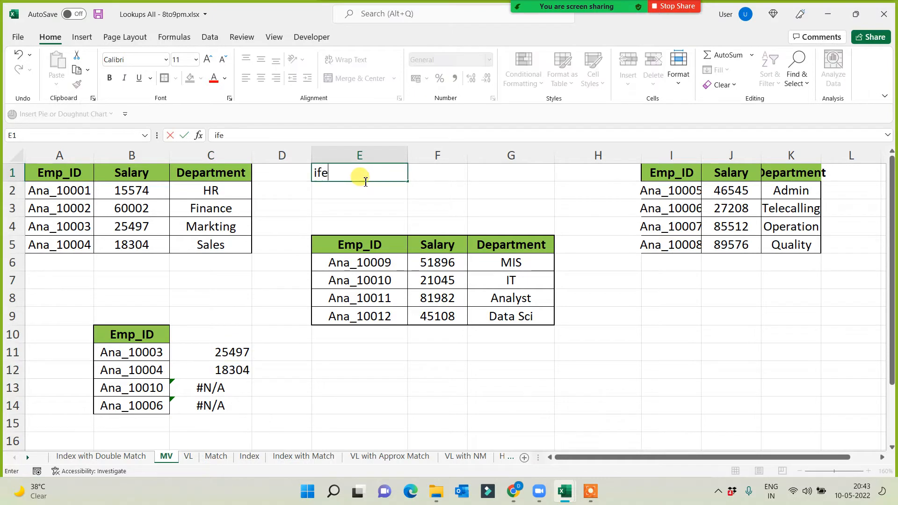
{"action": "left_click", "coordinate": [204, 353]}
- Wrap the VLOOKUP in C11 in IFERROR with 0 as the fallback value and fill it down to C14
{"action": "left_click", "coordinate": [217, 135]}
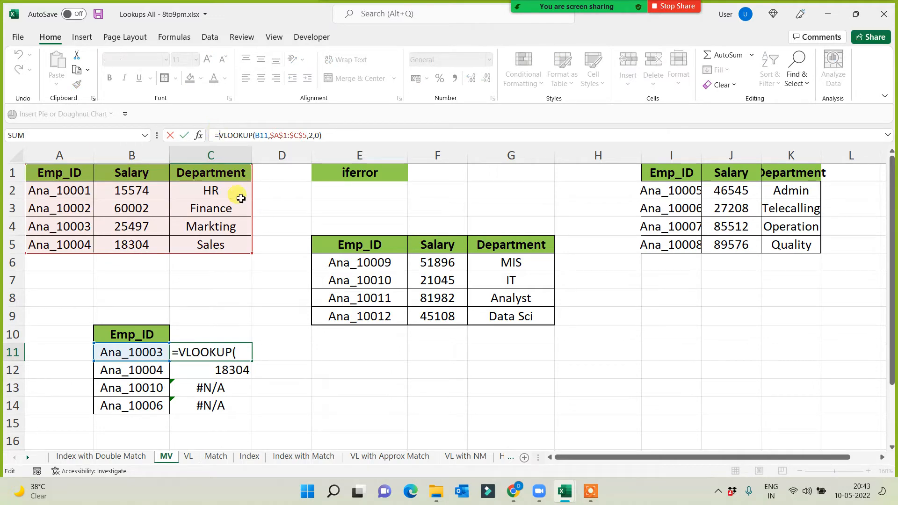
{"action": "type", "text": "if"}
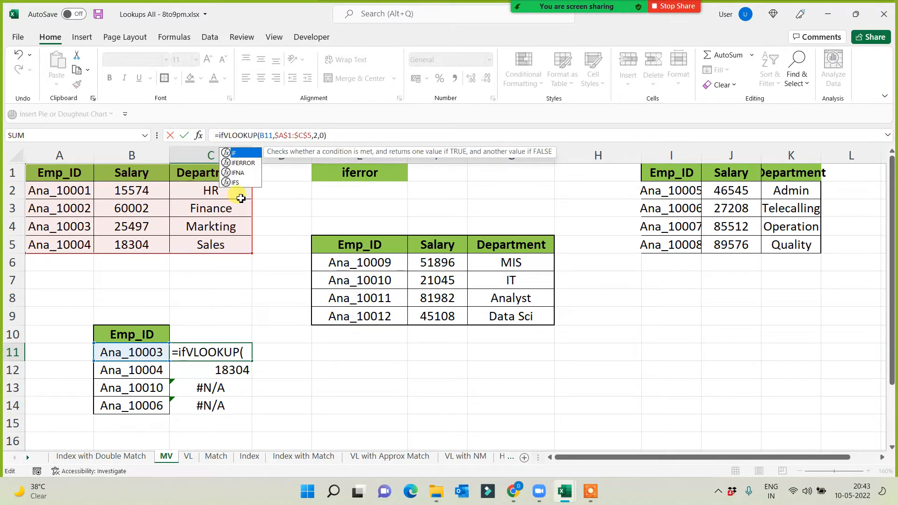
{"action": "key", "text": "Down"}
{"action": "key", "text": "Tab"}
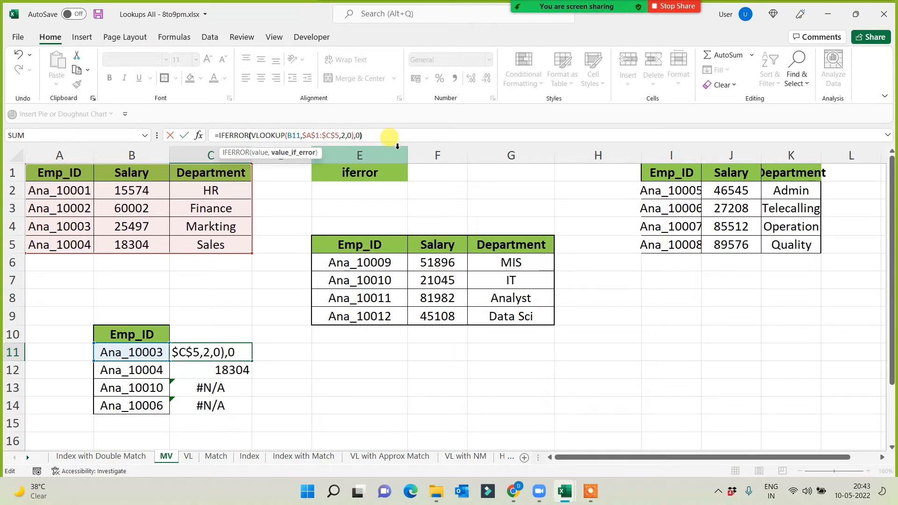
{"action": "key", "text": "Return"}
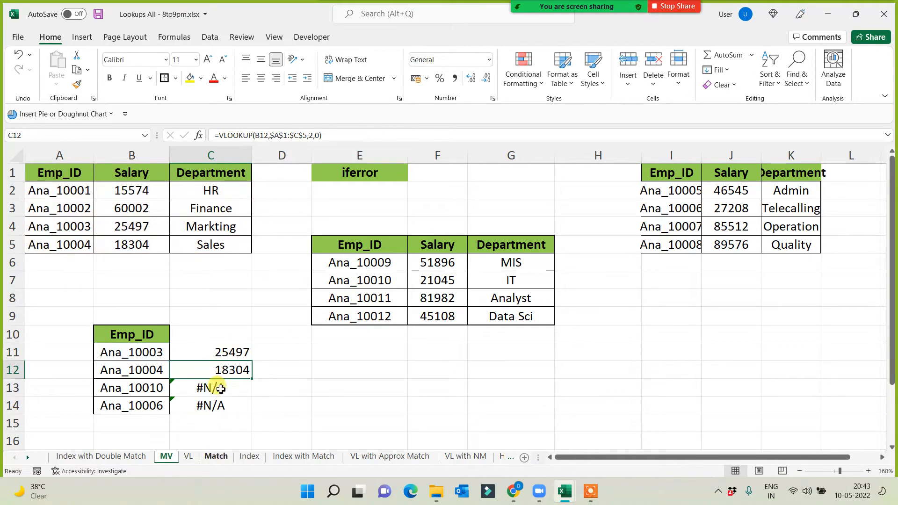
{"action": "left_click", "coordinate": [221, 352]}
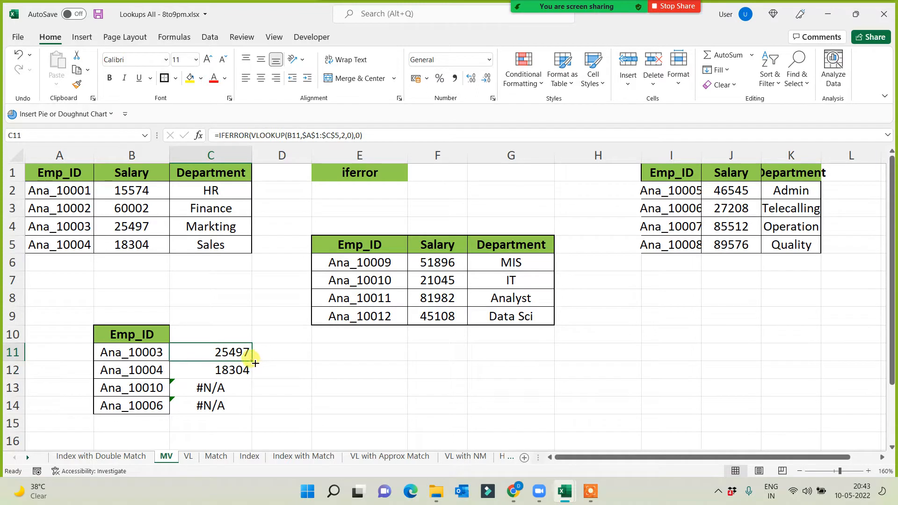
{"action": "double_click", "coordinate": [255, 363]}
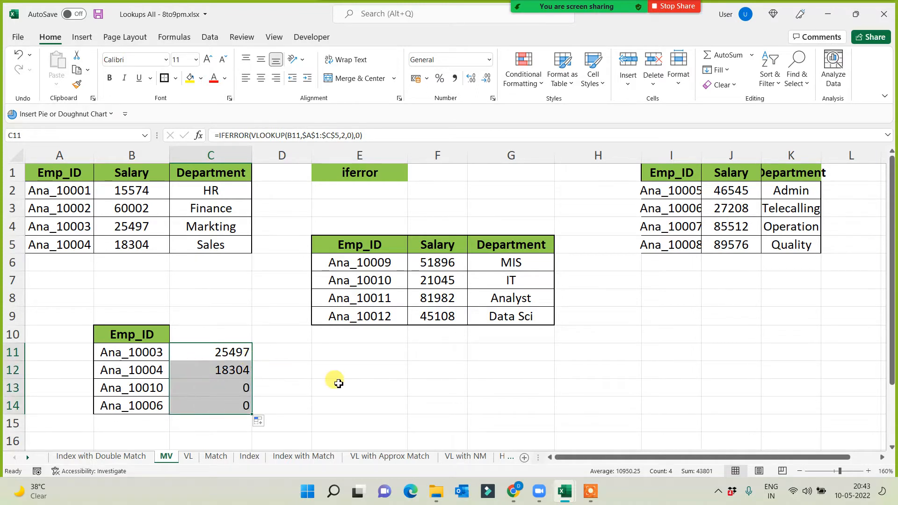
- Replace the IFERROR fallback in C11 with the text "this values doest not ext in this data"
{"action": "left_click", "coordinate": [228, 356]}
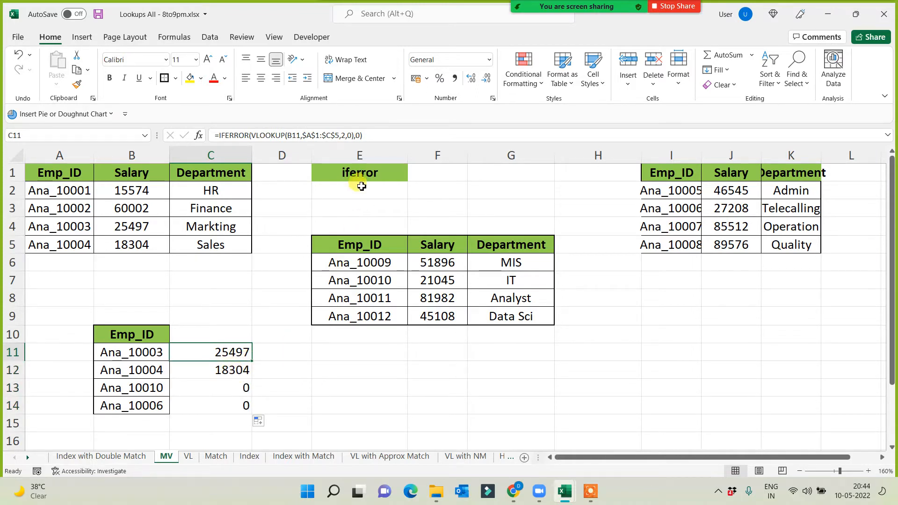
{"action": "left_click", "coordinate": [362, 136]}
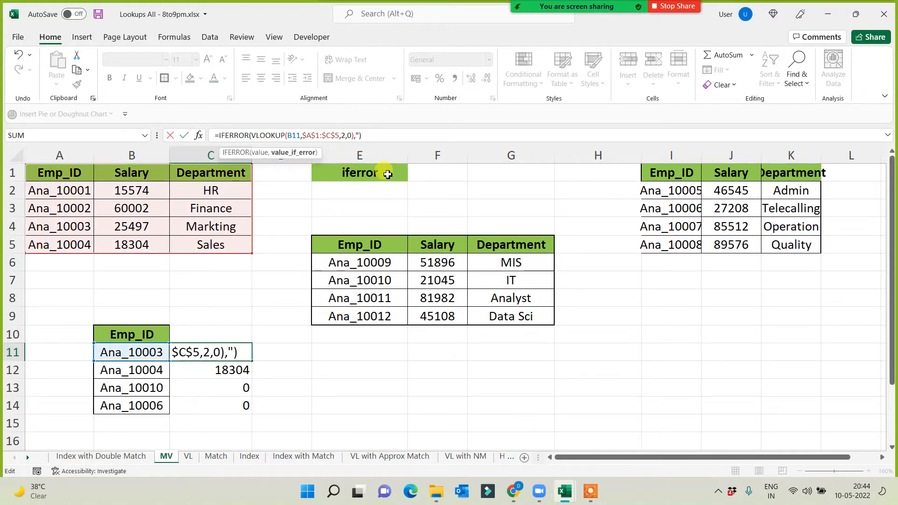
{"action": "type", "text": "\"this v"}
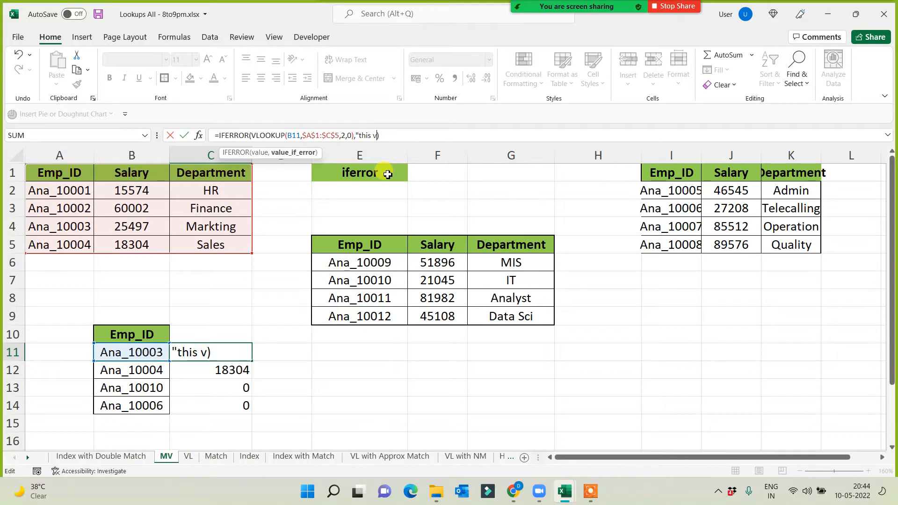
{"action": "type", "text": "alues doest not ext in this data\""}
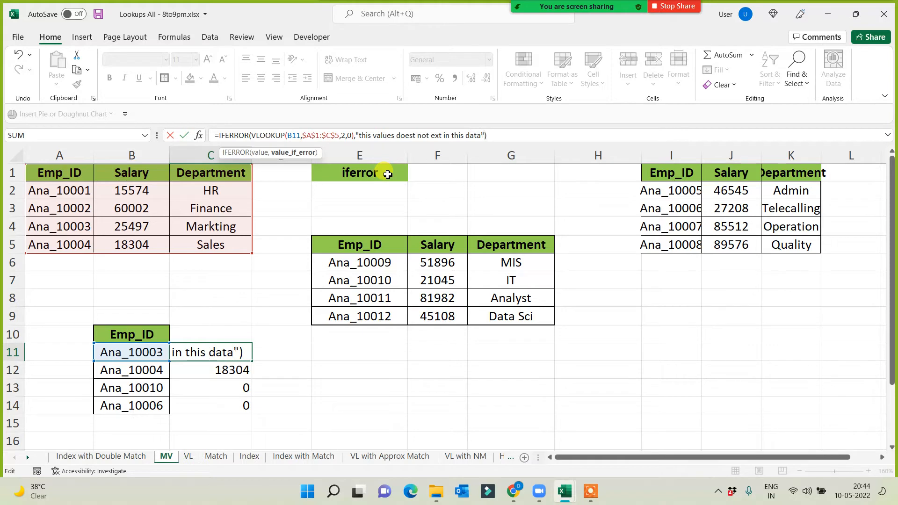
{"action": "key", "text": "Return"}
- Fill C11's formula with the text fallback down to C14
{"action": "left_click", "coordinate": [231, 353]}
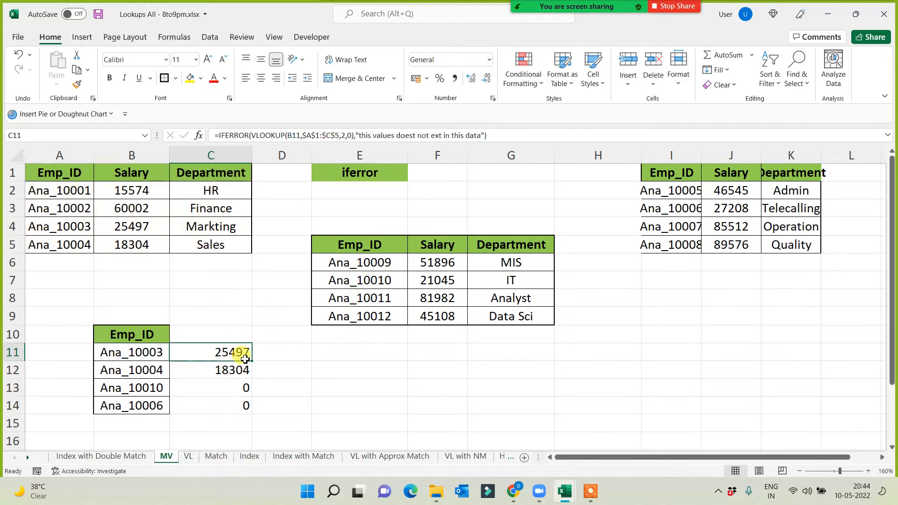
{"action": "double_click", "coordinate": [252, 361]}
{"action": "left_click", "coordinate": [346, 370]}
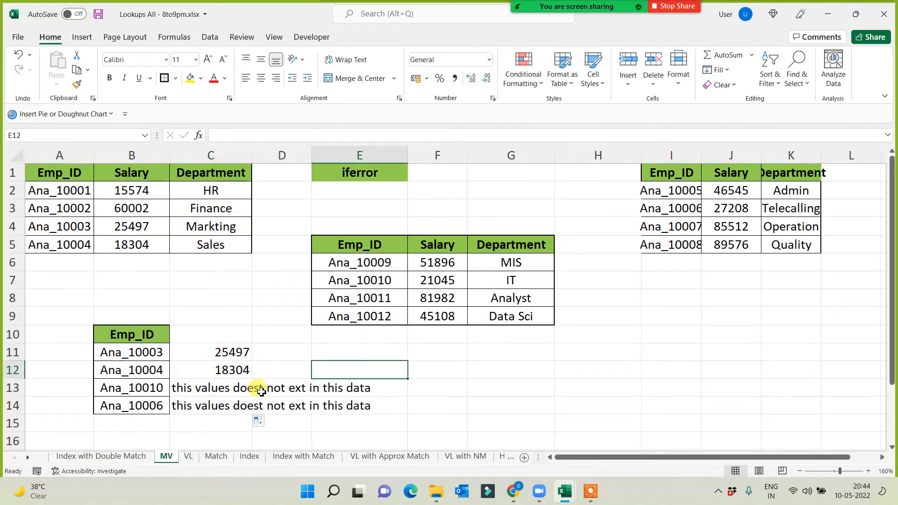
- Check the formulas in C13 and C14, and clear the filled-down cells C12:C14
{"action": "left_click", "coordinate": [231, 396]}
{"action": "left_click", "coordinate": [232, 405]}
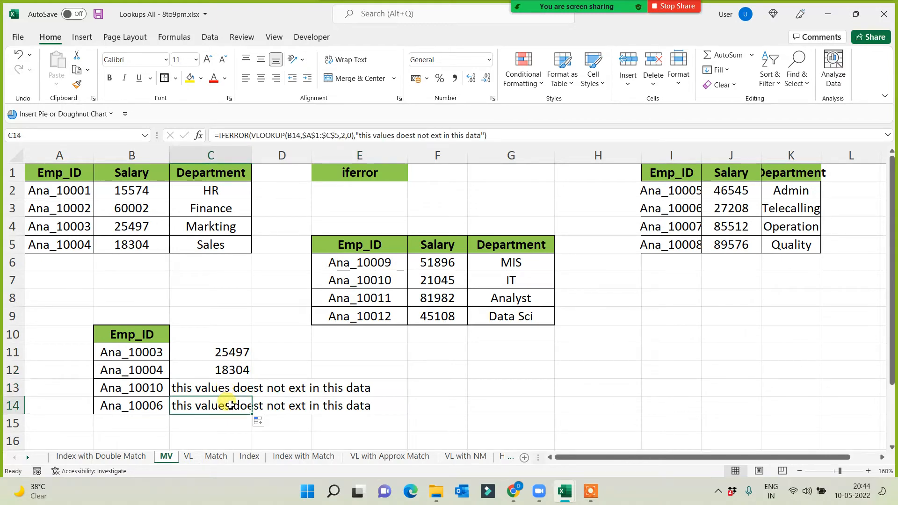
{"action": "left_click", "coordinate": [228, 389]}
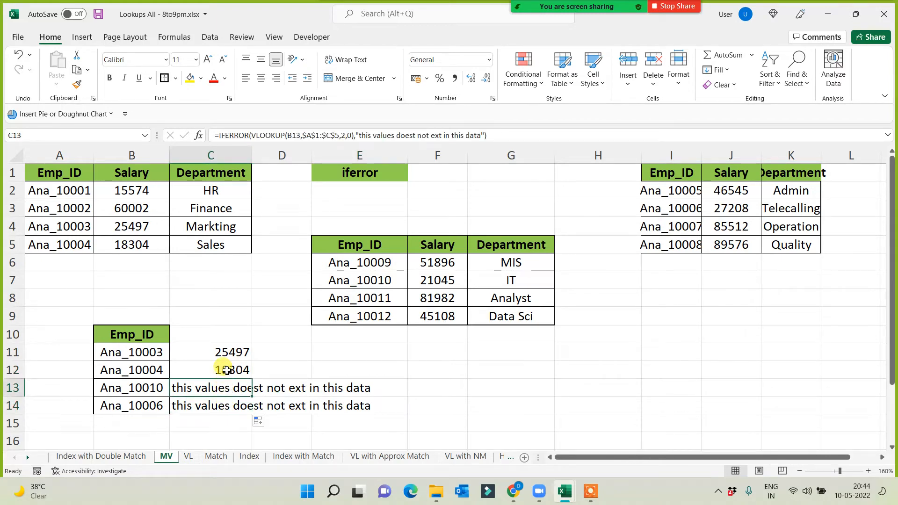
{"action": "left_click_drag", "start_coordinate": [227, 370], "coordinate": [224, 404]}
{"action": "key", "text": "Delete"}
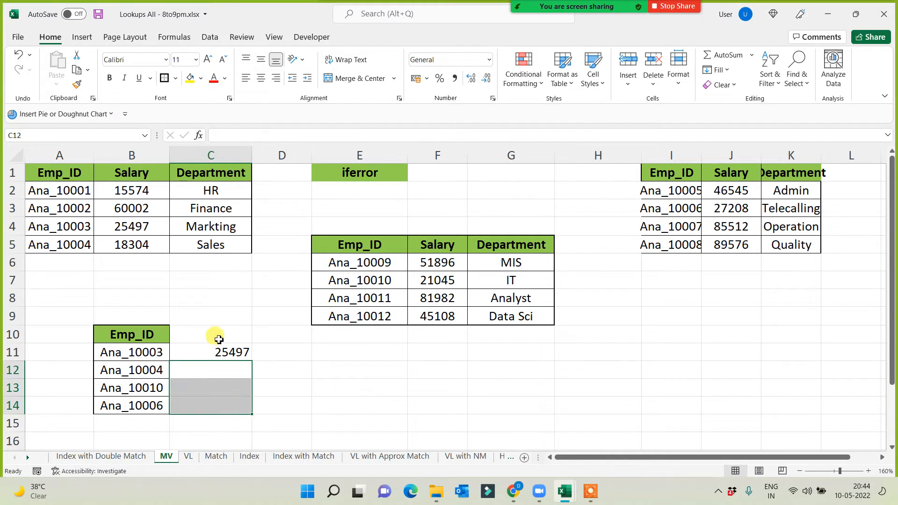
- Replace the text fallback in C11's IFERROR with VLOOKUP(B11,$E$5:$G$9,2,0) to search the second table
{"action": "left_click", "coordinate": [217, 355]}
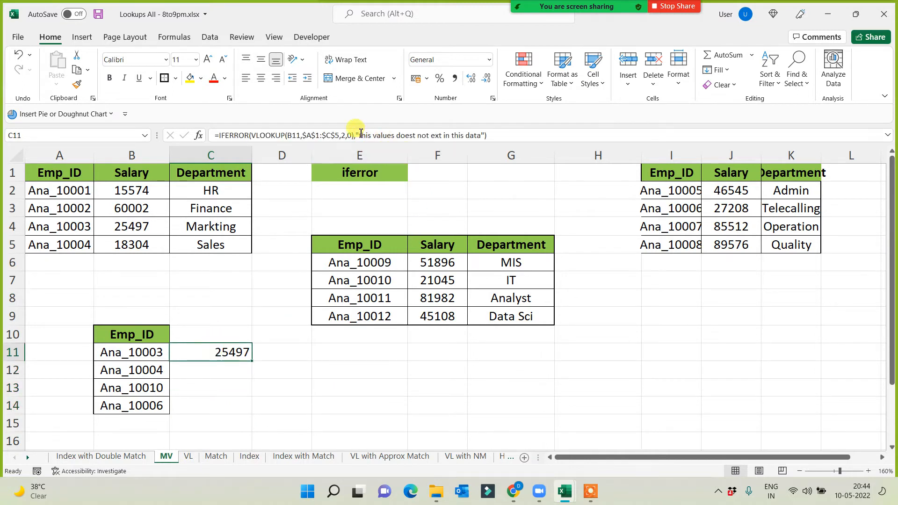
{"action": "left_click_drag", "start_coordinate": [357, 135], "coordinate": [486, 135]}
{"action": "type", "text": "vl"}
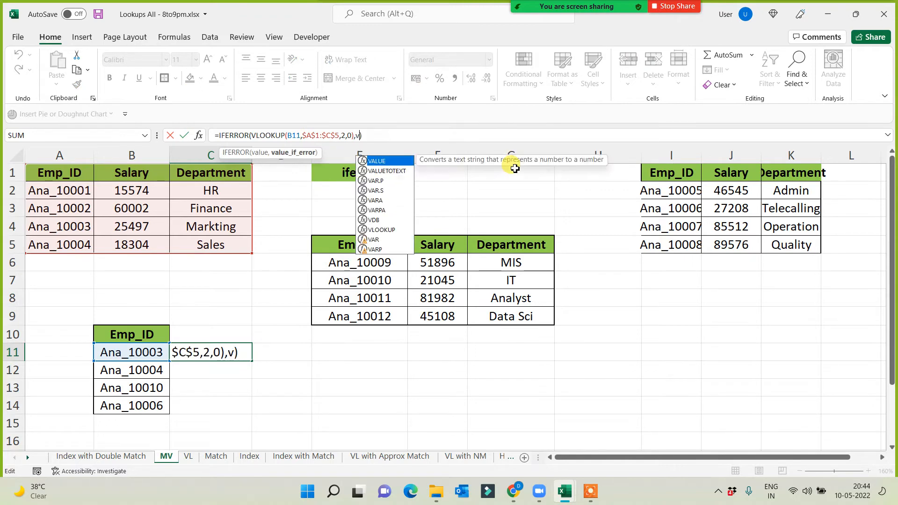
{"action": "key", "text": "Tab"}
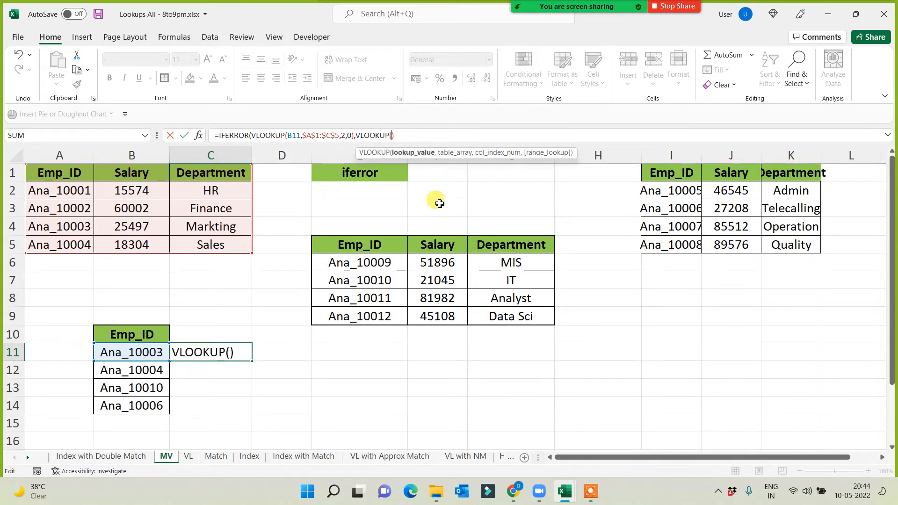
{"action": "left_click", "coordinate": [154, 354]}
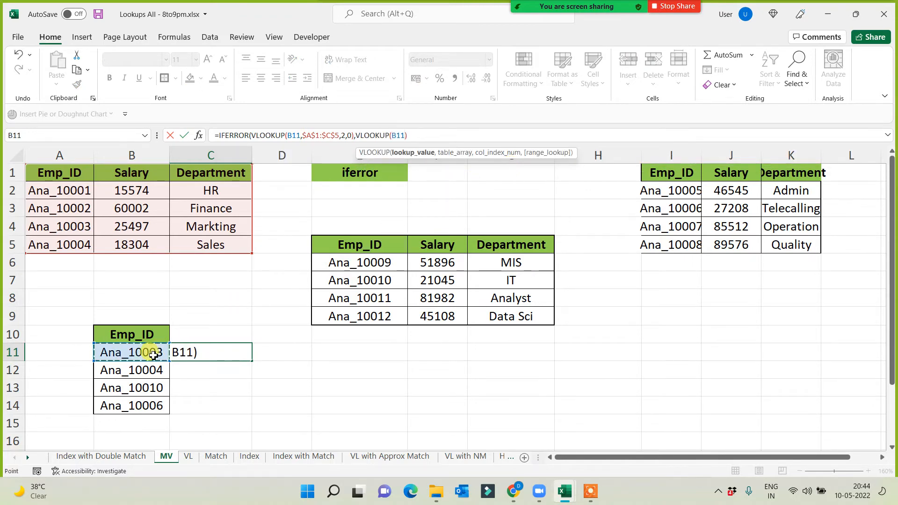
{"action": "type", "text": ","}
{"action": "left_click_drag", "start_coordinate": [350, 243], "coordinate": [514, 318]}
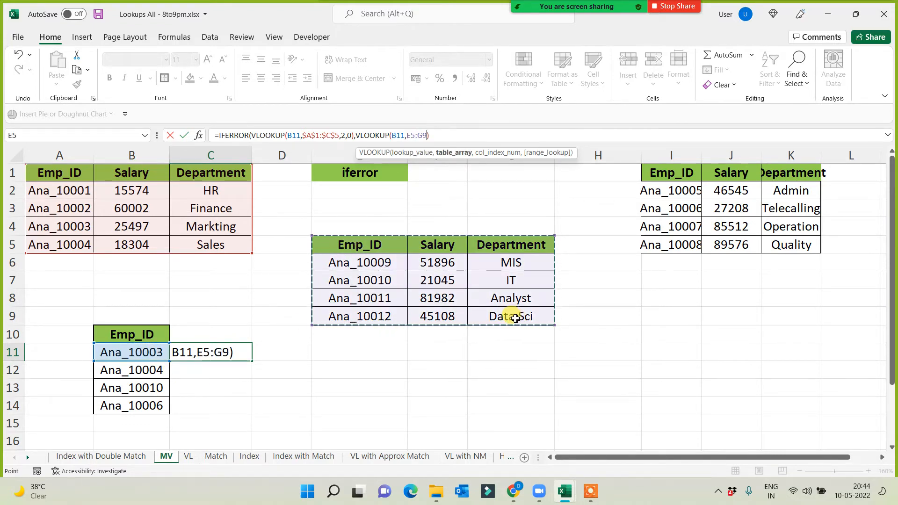
{"action": "key", "text": "F4"}
{"action": "type", "text": ",2,0)"}
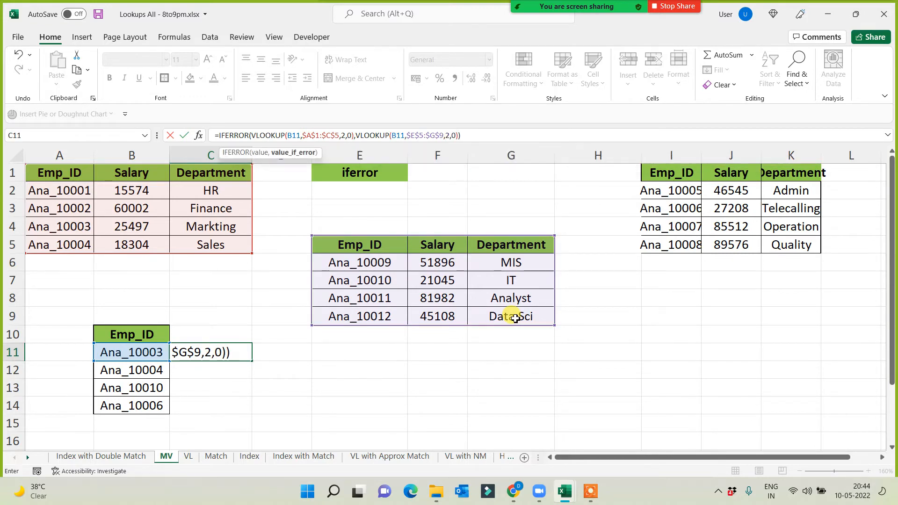
{"action": "key", "text": "Return"}
- Fill C11's two-table lookup formula down to C14
{"action": "left_click", "coordinate": [220, 352]}
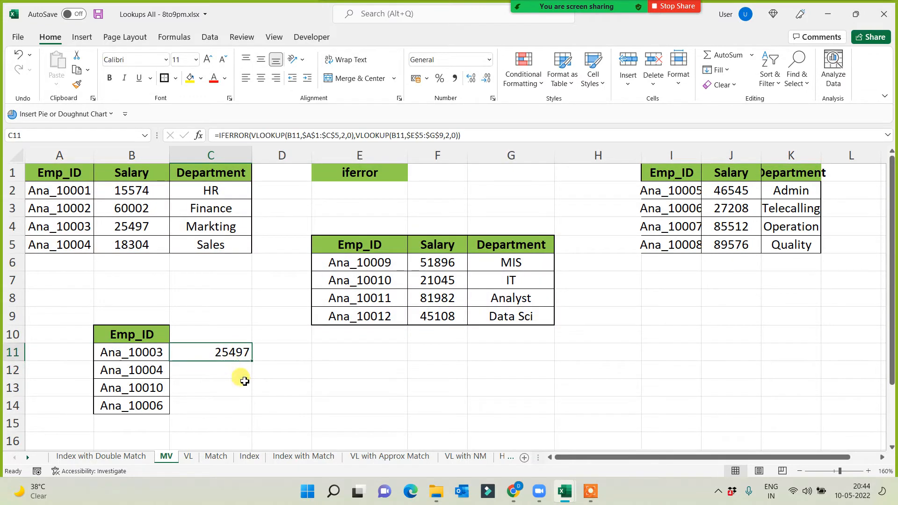
{"action": "left_click_drag", "start_coordinate": [253, 361], "coordinate": [243, 413]}
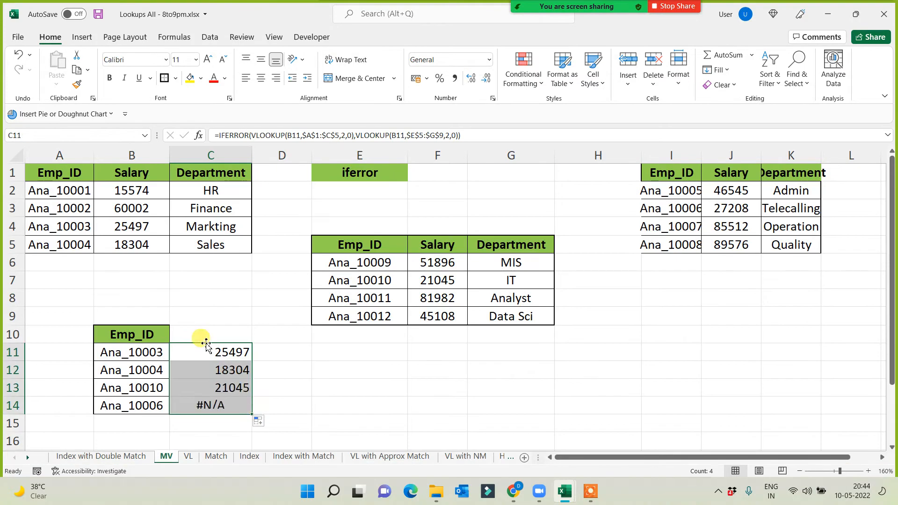
{"action": "left_click", "coordinate": [77, 196]}
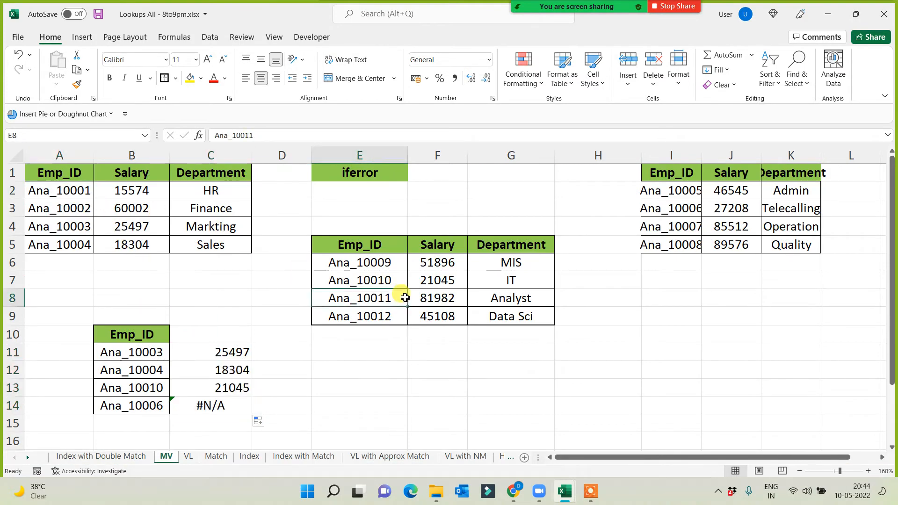
- Insert another IFERROR function around the existing IFERROR formula in C11
{"action": "left_click", "coordinate": [221, 356]}
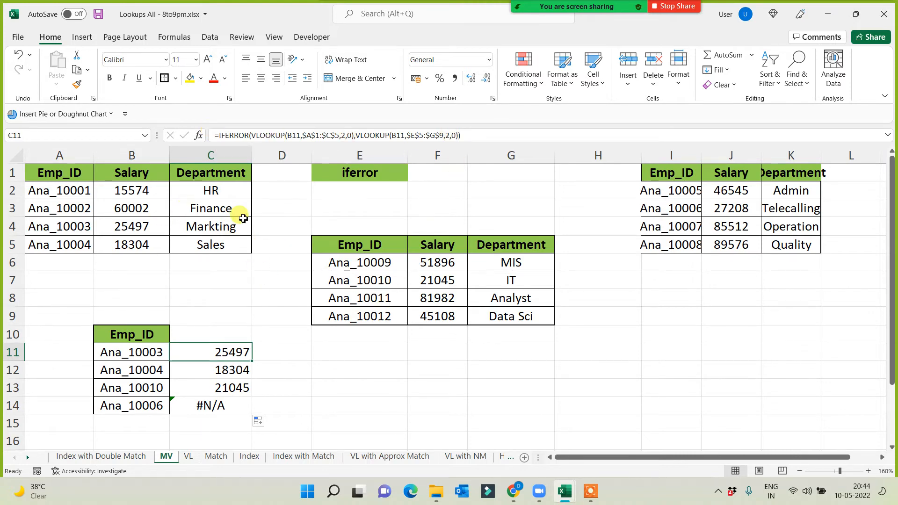
{"action": "left_click", "coordinate": [218, 135]}
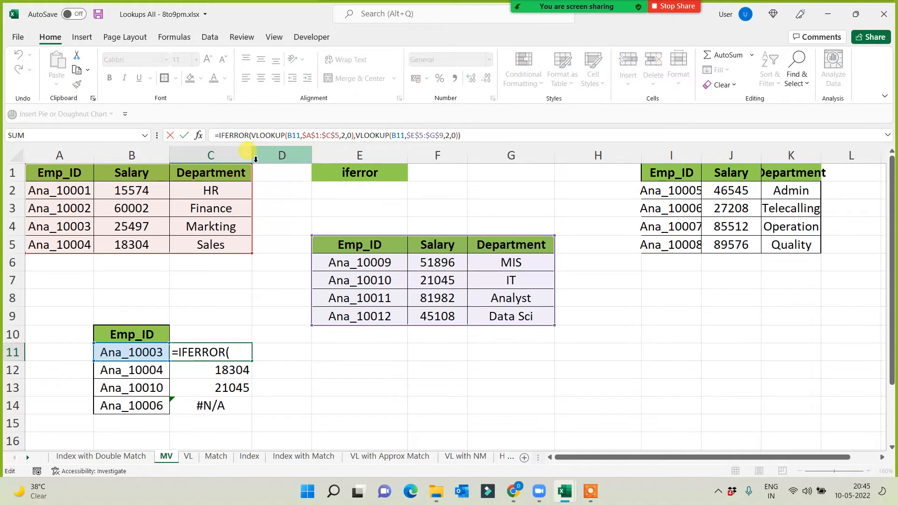
{"action": "type", "text": "if"}
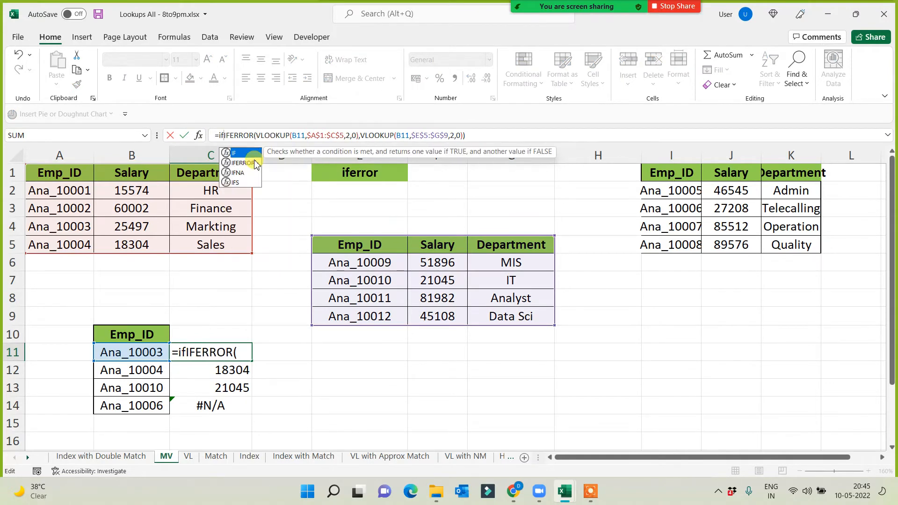
{"action": "double_click", "coordinate": [254, 164]}
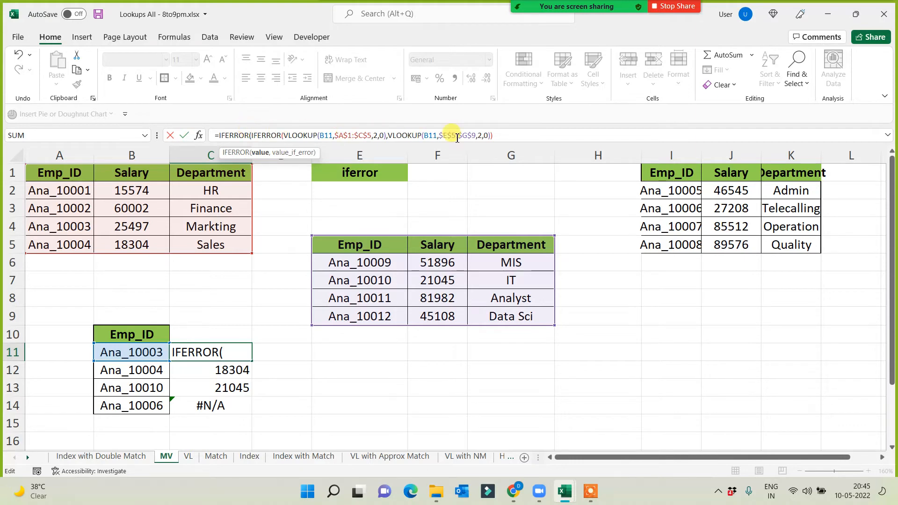
- Add VLOOKUP(B11,$I$1:$K$5,2,0) as the outer IFERROR's fallback in C11 and enter the completed formula
{"action": "left_click", "coordinate": [495, 135]}
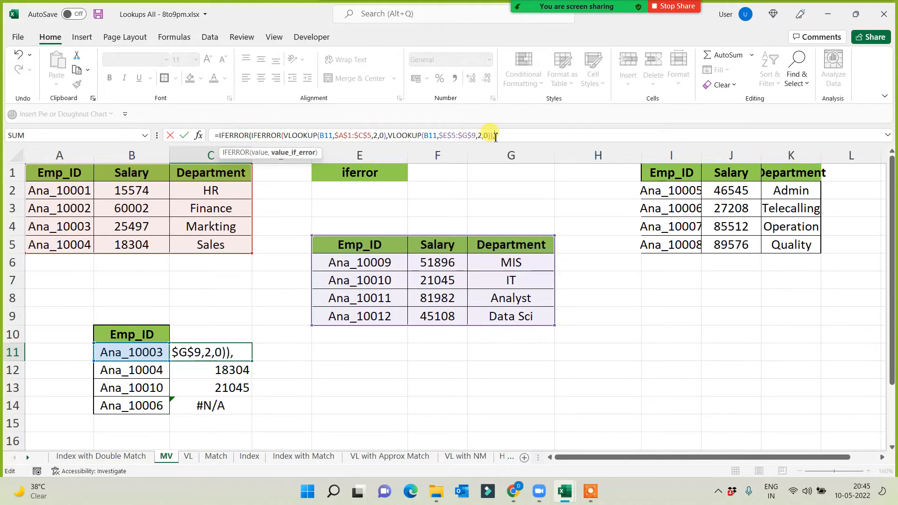
{"action": "type", "text": ",vl"}
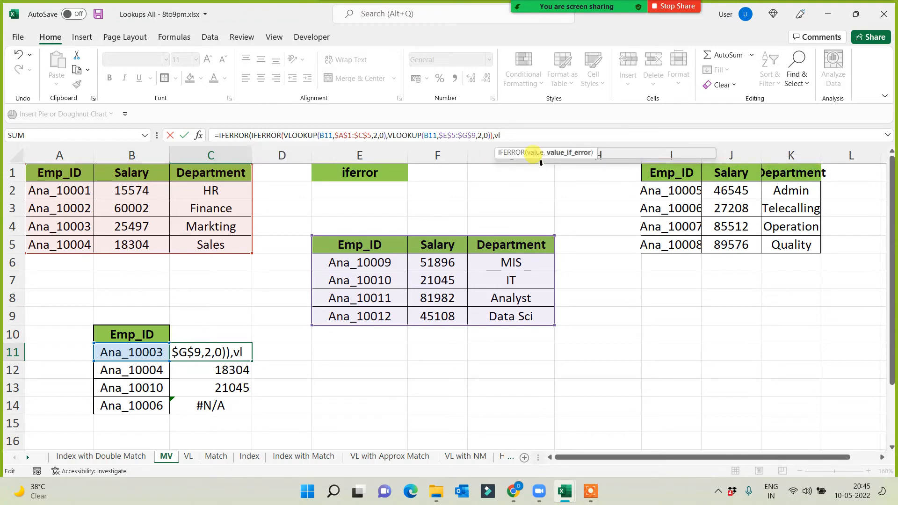
{"action": "key", "text": "Tab"}
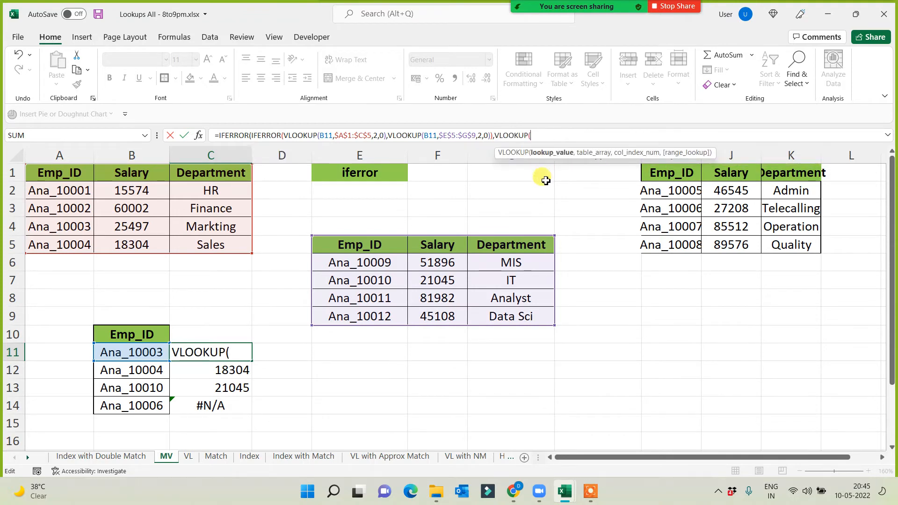
{"action": "left_click", "coordinate": [155, 352]}
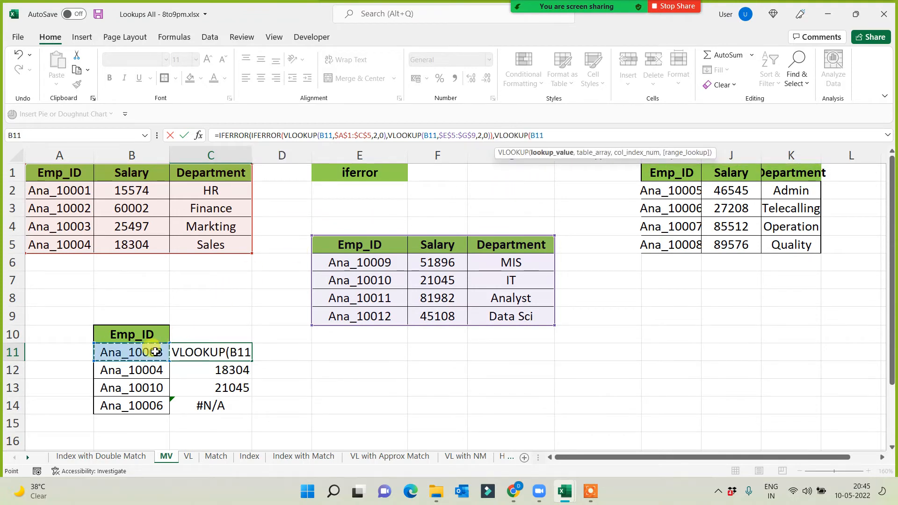
{"action": "type", "text": ","}
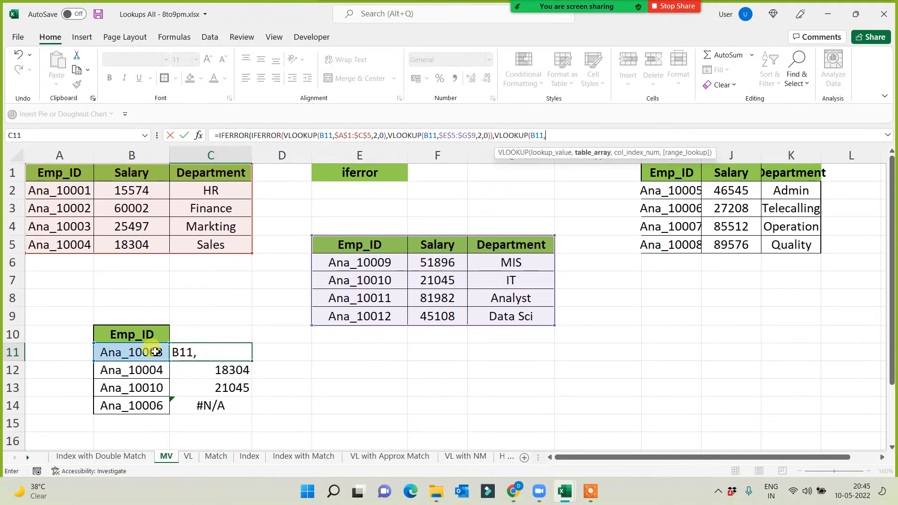
{"action": "left_click", "coordinate": [660, 174]}
{"action": "left_click_drag", "start_coordinate": [708, 222], "coordinate": [801, 250]}
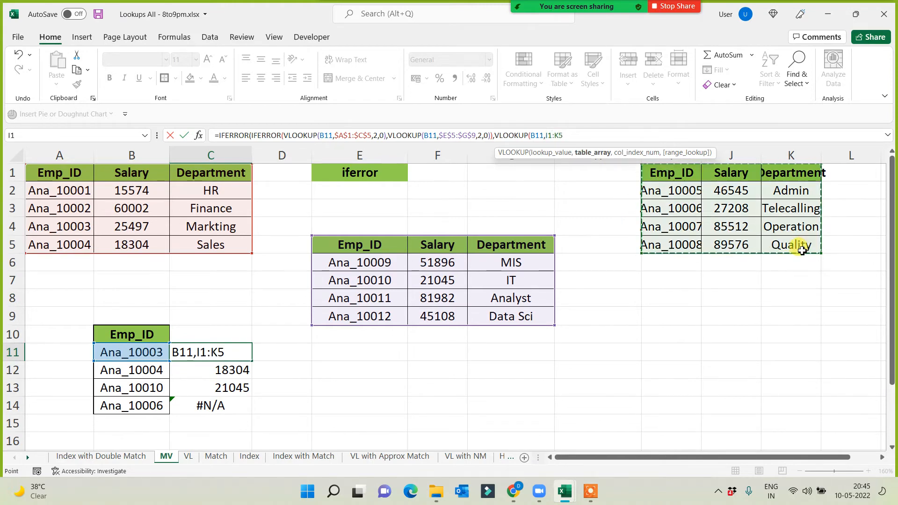
{"action": "key", "text": "F4"}
{"action": "type", "text": ",2,"}
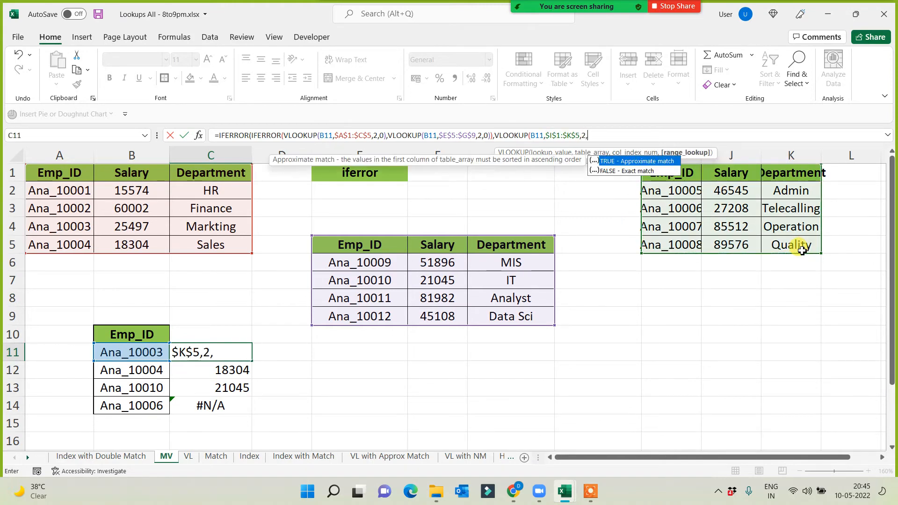
{"action": "type", "text": "0))"}
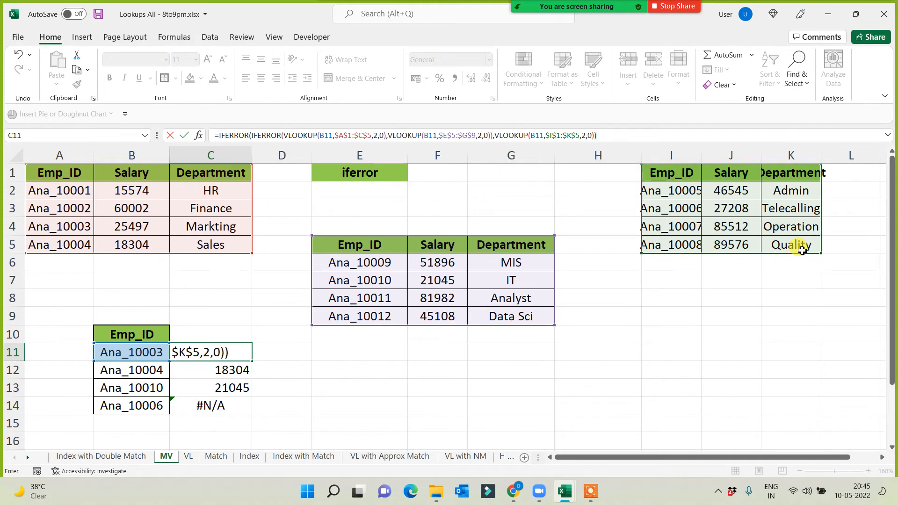
{"action": "key", "text": "Return"}
- Fill C11's three-table lookup formula down to C14
{"action": "left_click", "coordinate": [226, 352]}
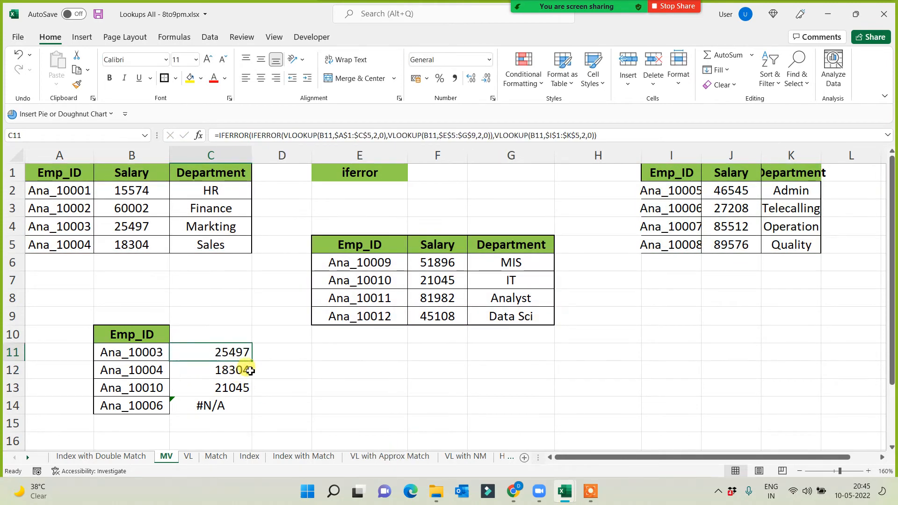
{"action": "double_click", "coordinate": [253, 364]}
{"action": "left_click", "coordinate": [322, 340]}
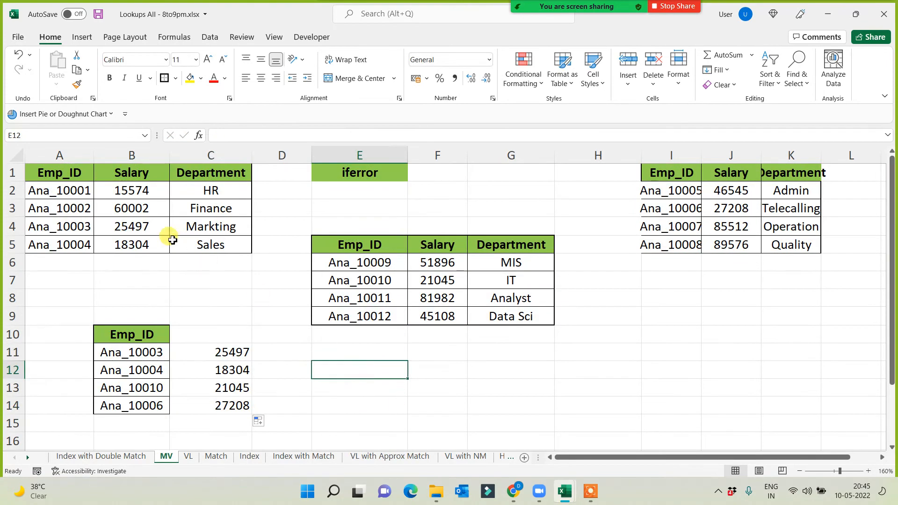
- Review the three source tables, look through the Index, Match and Index with Match sheets, and inspect C11's formula on the MV sheet
{"action": "left_click", "coordinate": [109, 210]}
{"action": "left_click", "coordinate": [359, 316]}
{"action": "left_click", "coordinate": [672, 208]}
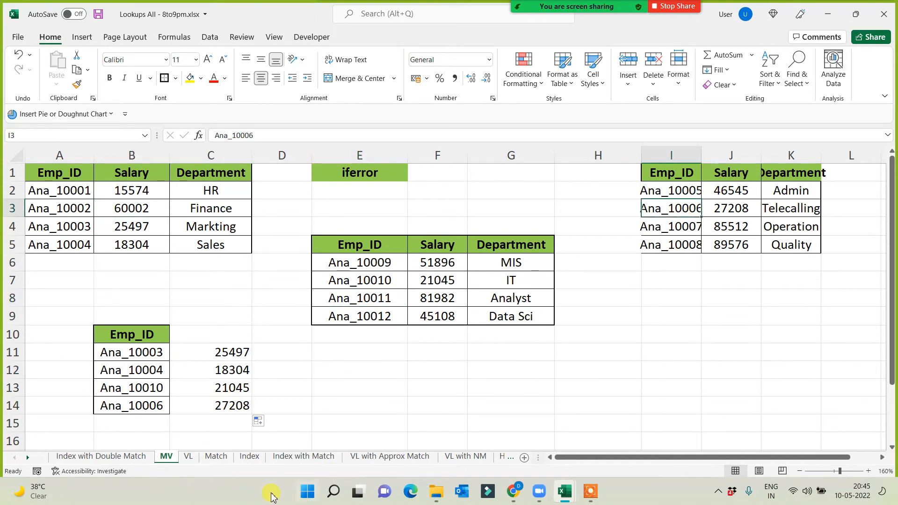
{"action": "left_click", "coordinate": [217, 441]}
{"action": "left_click", "coordinate": [249, 456]}
{"action": "left_click", "coordinate": [302, 455]}
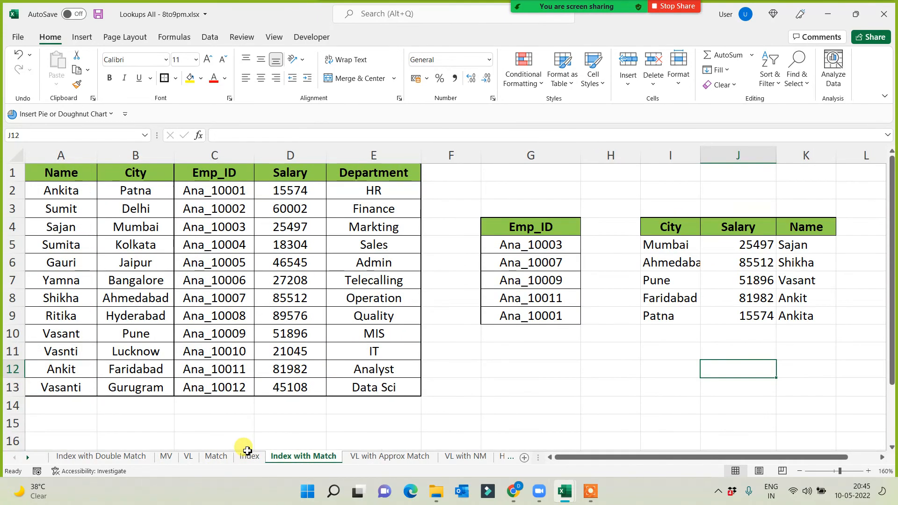
{"action": "left_click", "coordinate": [216, 456]}
{"action": "left_click", "coordinate": [249, 456]}
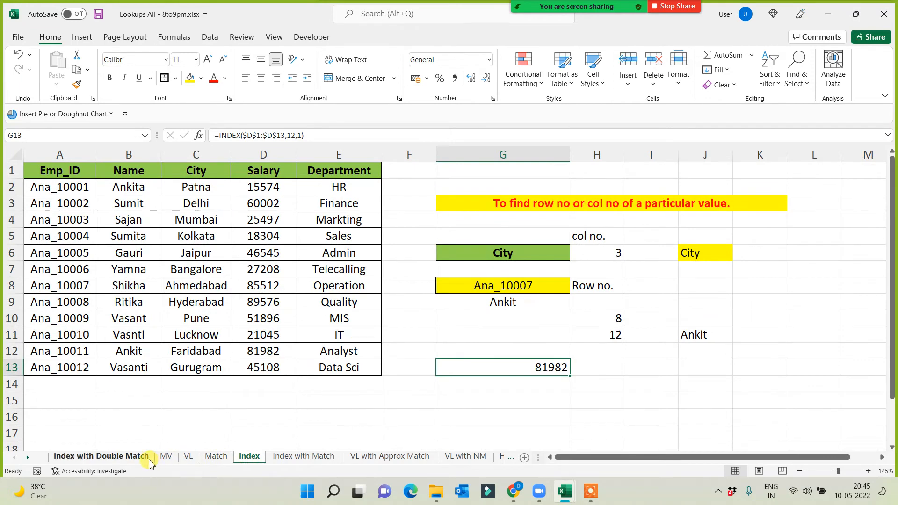
{"action": "left_click", "coordinate": [166, 455]}
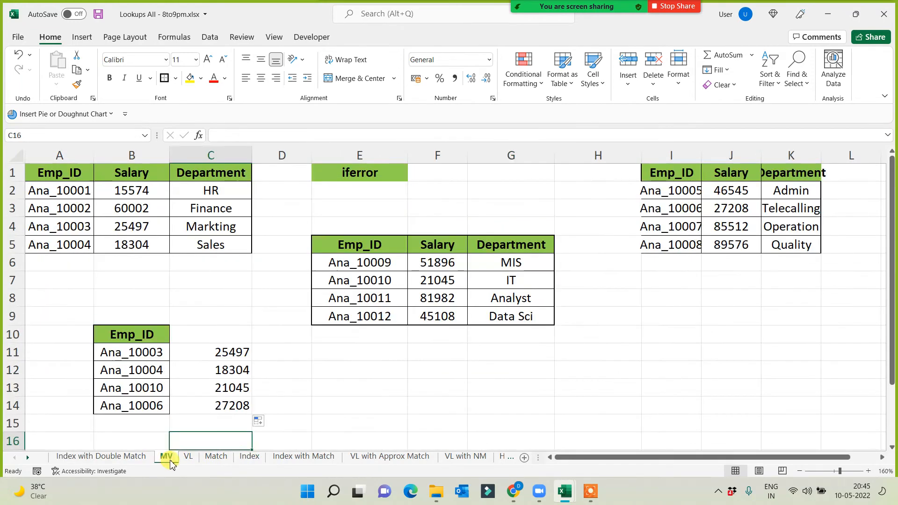
{"action": "left_click", "coordinate": [218, 358]}
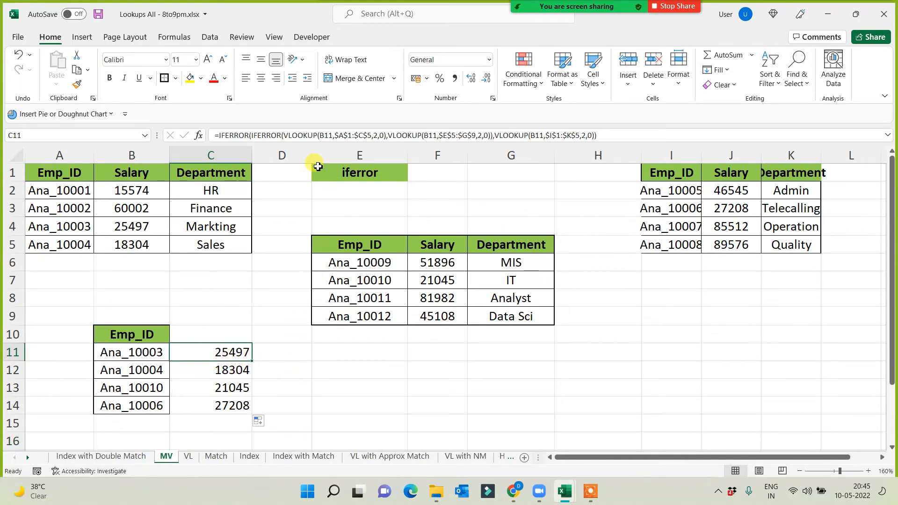
- Enter the label "Multiple vL" in E2 below the iferror heading
{"action": "left_click", "coordinate": [354, 191]}
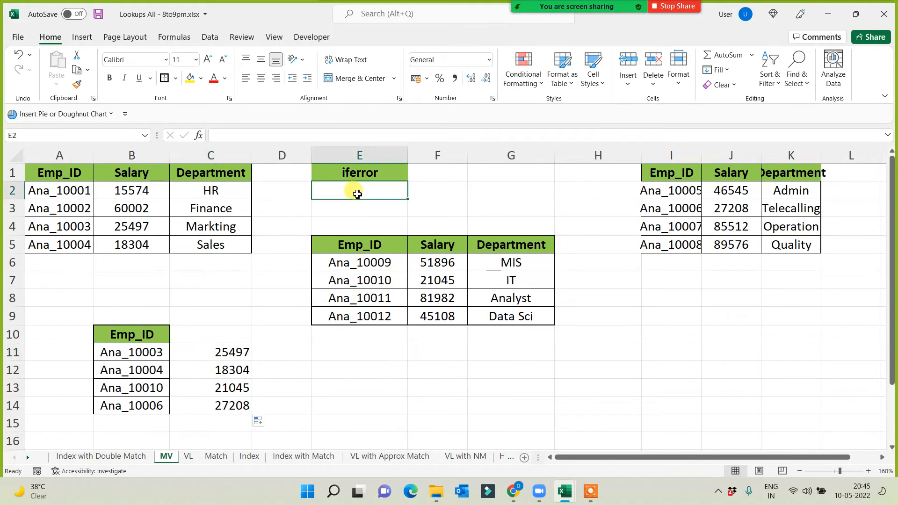
{"action": "double_click", "coordinate": [337, 172]}
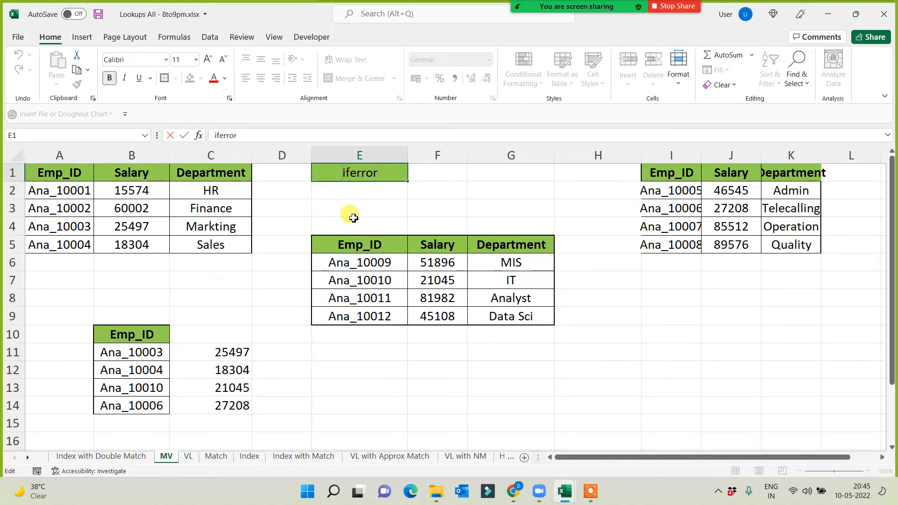
{"action": "key", "text": "Return"}
{"action": "type", "text": "Multiple vL"}
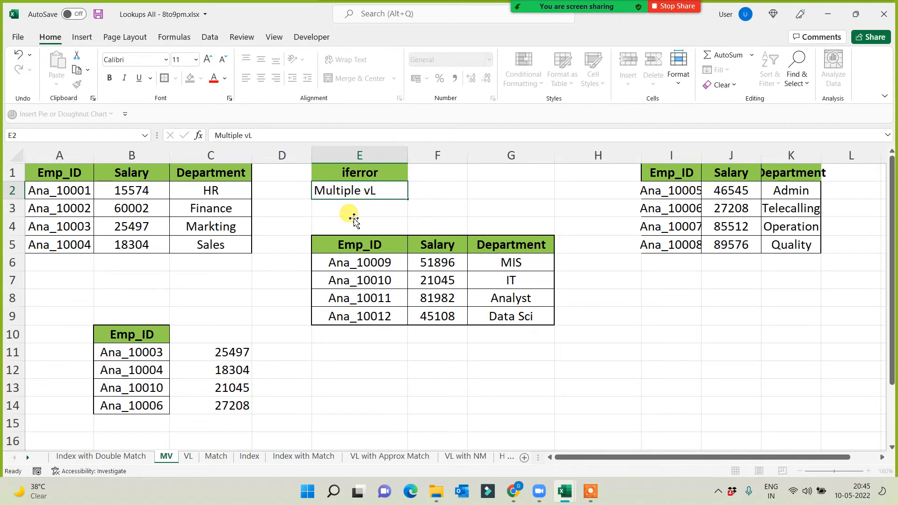
{"action": "key", "text": "Return"}
- Change the heading in E1 to "VL with iferror"
{"action": "double_click", "coordinate": [341, 173]}
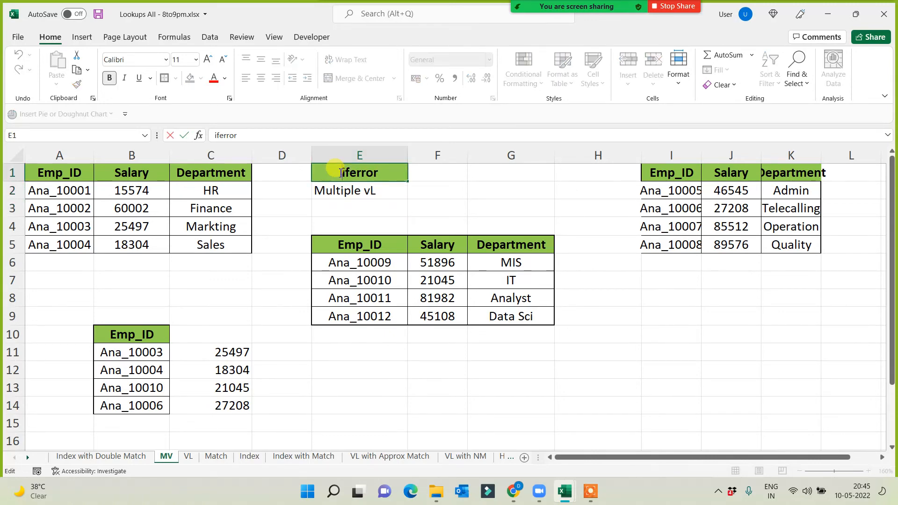
{"action": "type", "text": "VL with"}
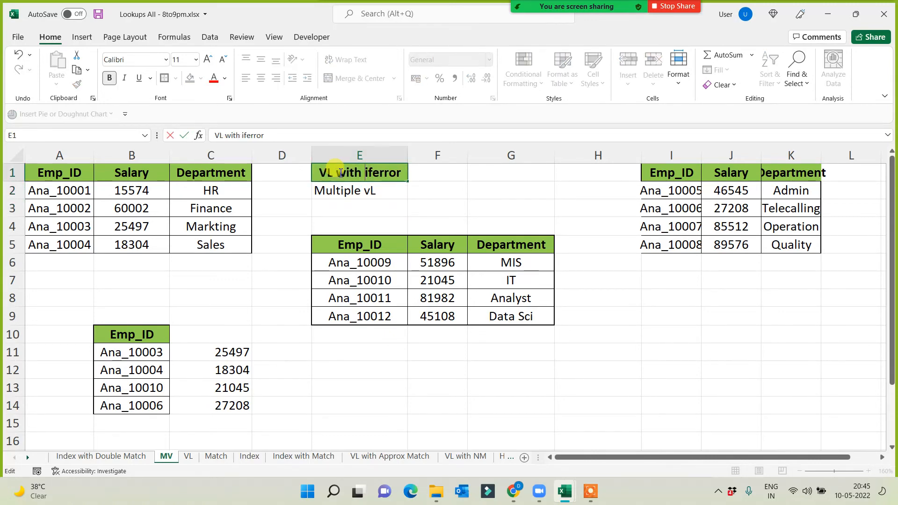
{"action": "left_click", "coordinate": [444, 222]}
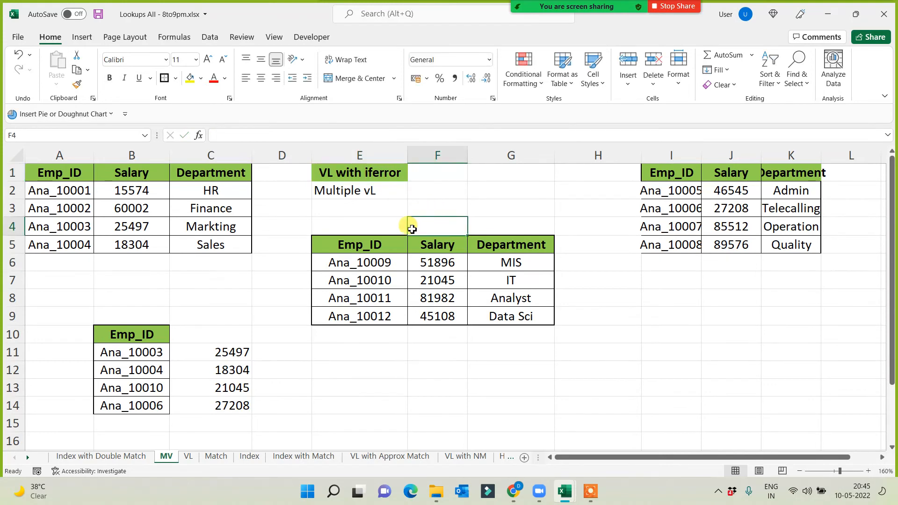
{"action": "left_click", "coordinate": [227, 231]}
{"action": "left_click", "coordinate": [339, 280]}
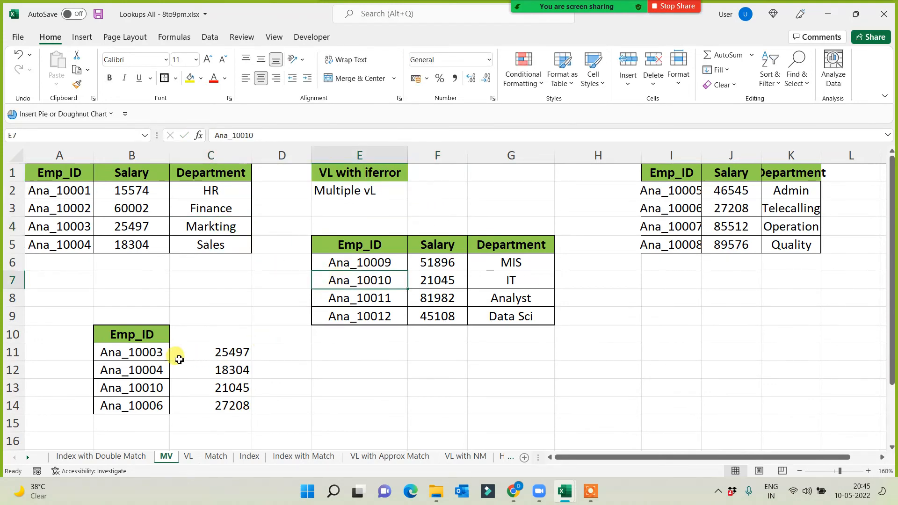
- Fill C11's nested IFERROR and VLOOKUP formula down to C14 again and center the salary results
{"action": "left_click", "coordinate": [197, 354]}
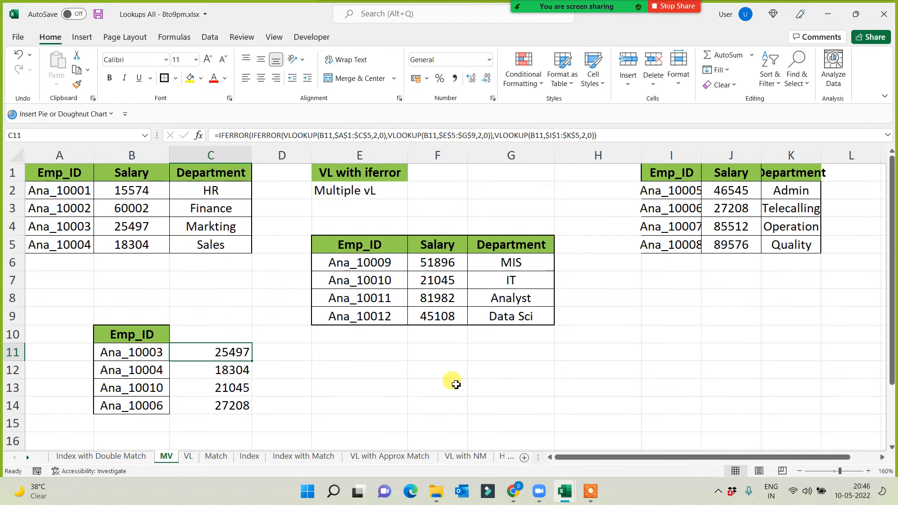
{"action": "left_click", "coordinate": [615, 137]}
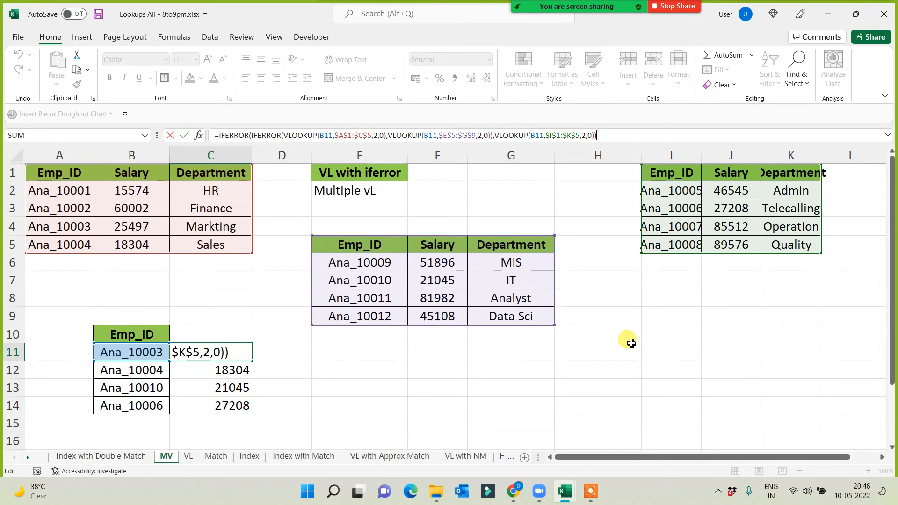
{"action": "key", "text": "Return"}
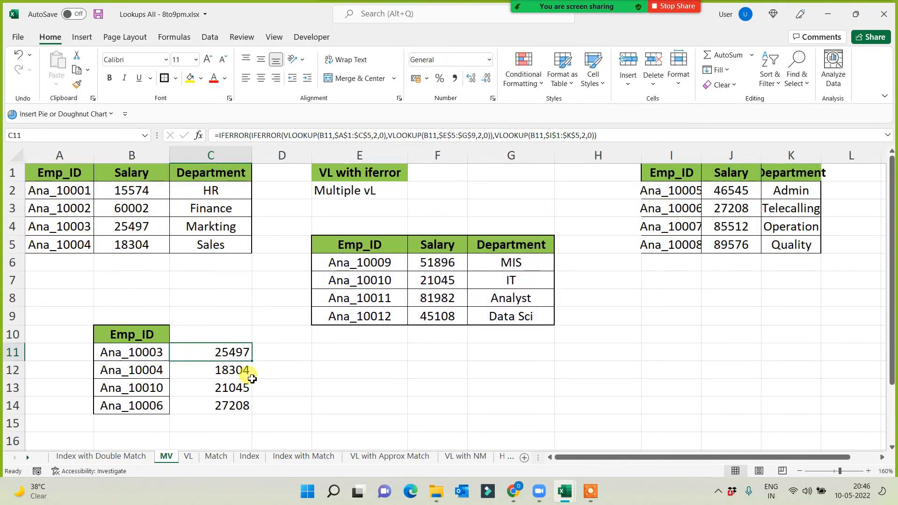
{"action": "left_click", "coordinate": [247, 354]}
{"action": "left_click_drag", "start_coordinate": [252, 361], "coordinate": [250, 411]}
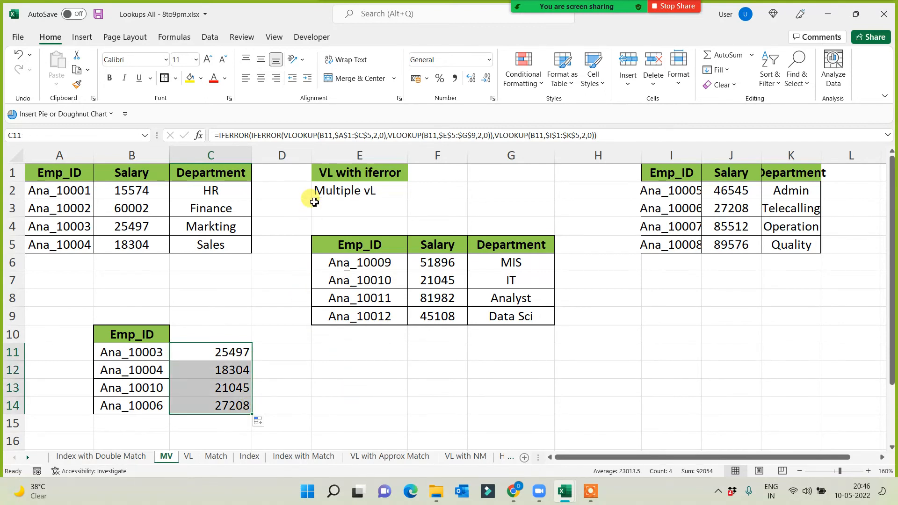
{"action": "left_click", "coordinate": [260, 80]}
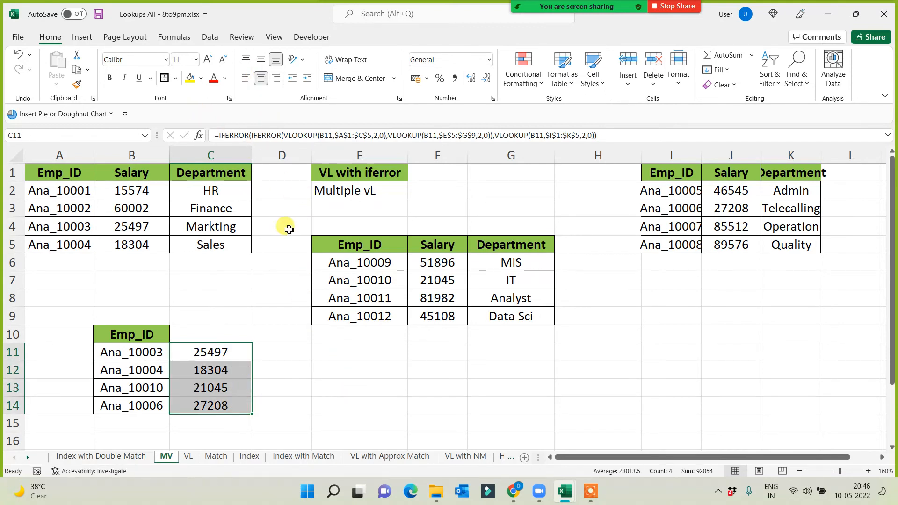
{"action": "left_click", "coordinate": [205, 353]}
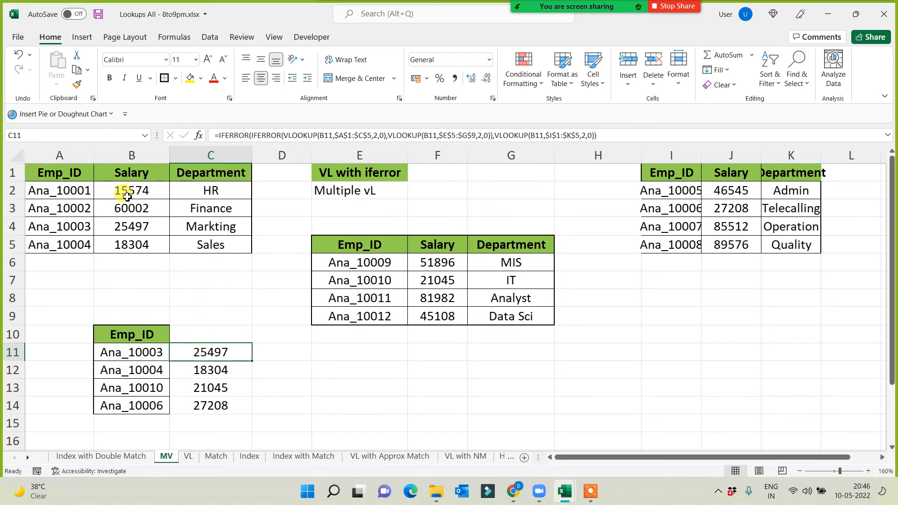
{"action": "left_click", "coordinate": [302, 334]}
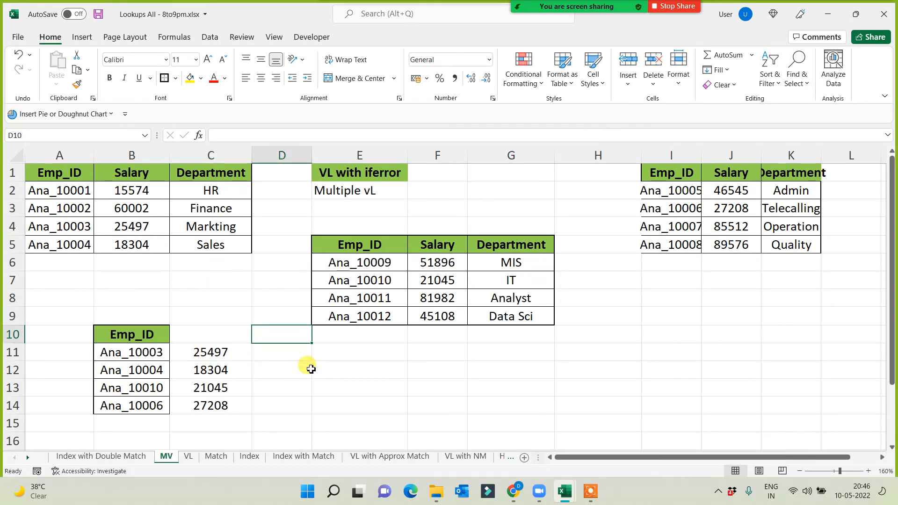
{"action": "left_click_drag", "start_coordinate": [207, 355], "coordinate": [206, 409]}
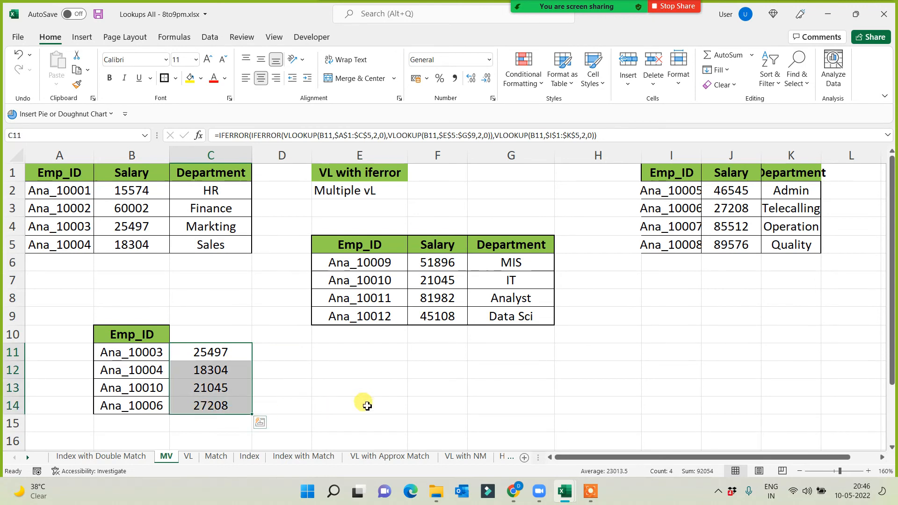
- Look through the function list on the 8.30 to 9.30 New Batch sheet of the New Functions ( Updated) workbook
{"action": "key", "text": "alt+Tab"}
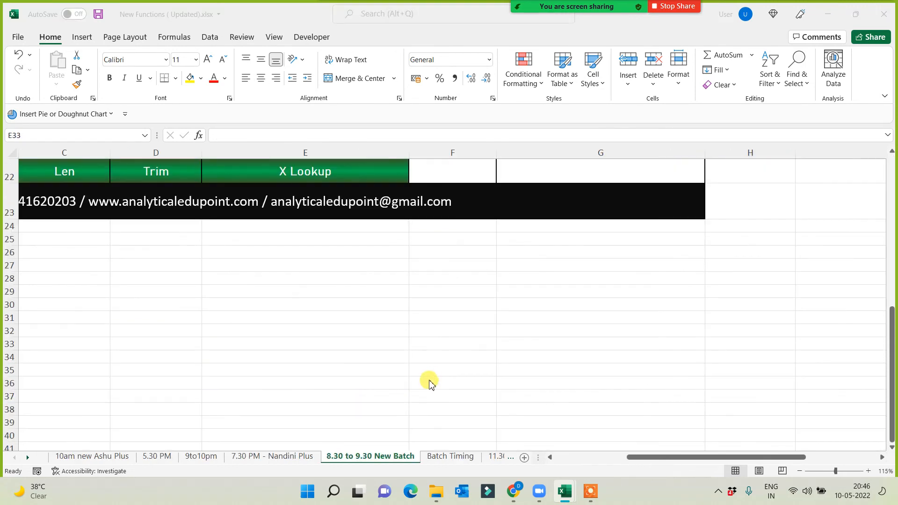
{"action": "scroll", "coordinate": [419, 307], "scroll_direction": "up", "scroll_amount": 5}
{"action": "scroll", "coordinate": [411, 298], "scroll_direction": "up", "scroll_amount": 2}
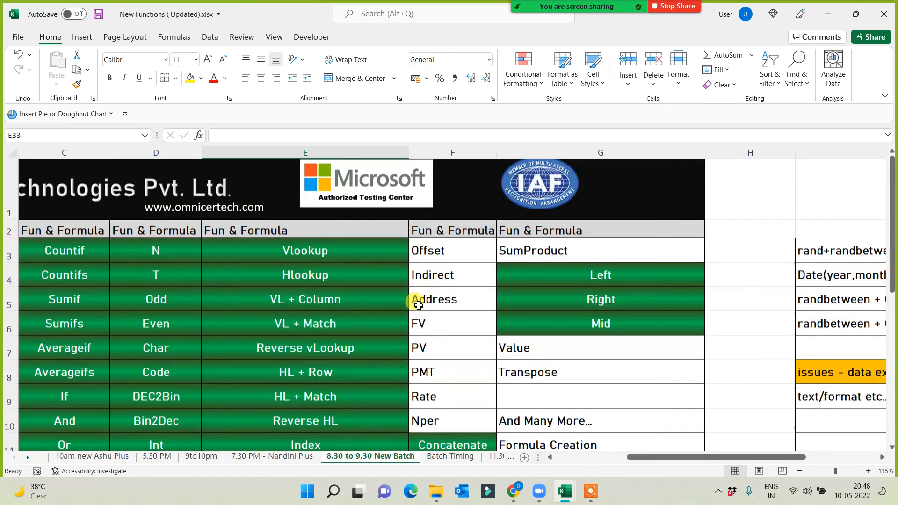
{"action": "scroll", "coordinate": [426, 314], "scroll_direction": "down", "scroll_amount": 2}
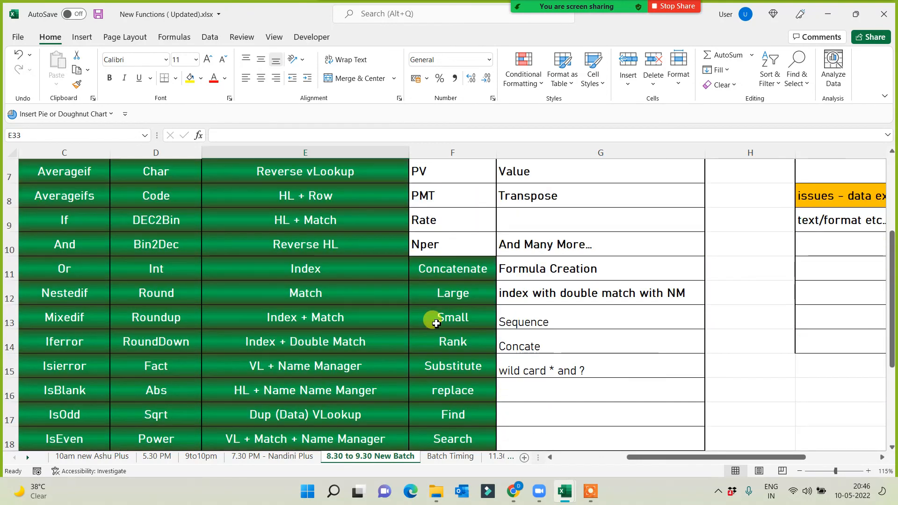
{"action": "key", "text": "alt+Tab"}
- Save the Lookups All - 8to9pm workbook
{"action": "left_click", "coordinate": [357, 405]}
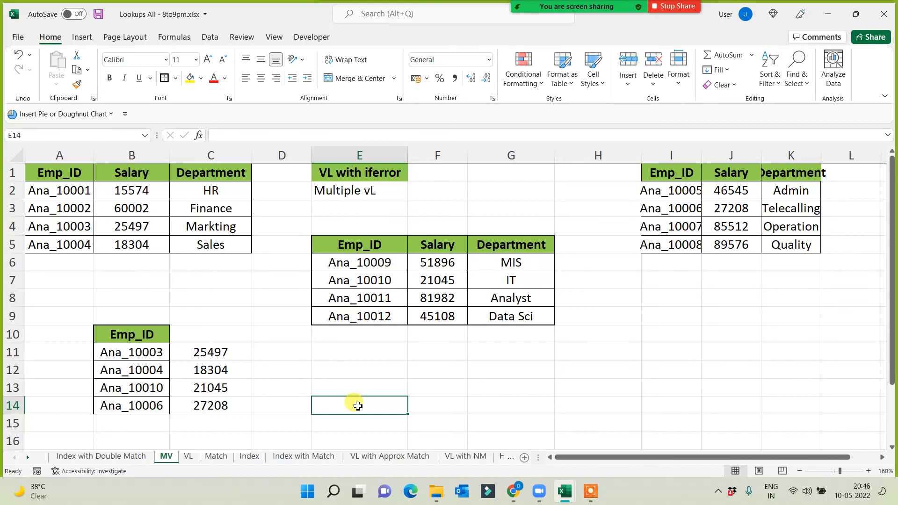
{"action": "key", "text": "ctrl+s"}
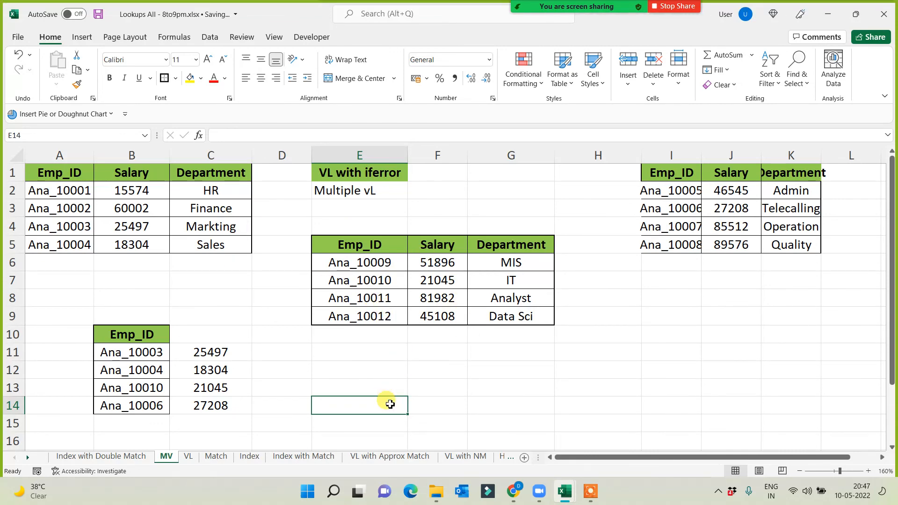
{"action": "left_click", "coordinate": [588, 492]}
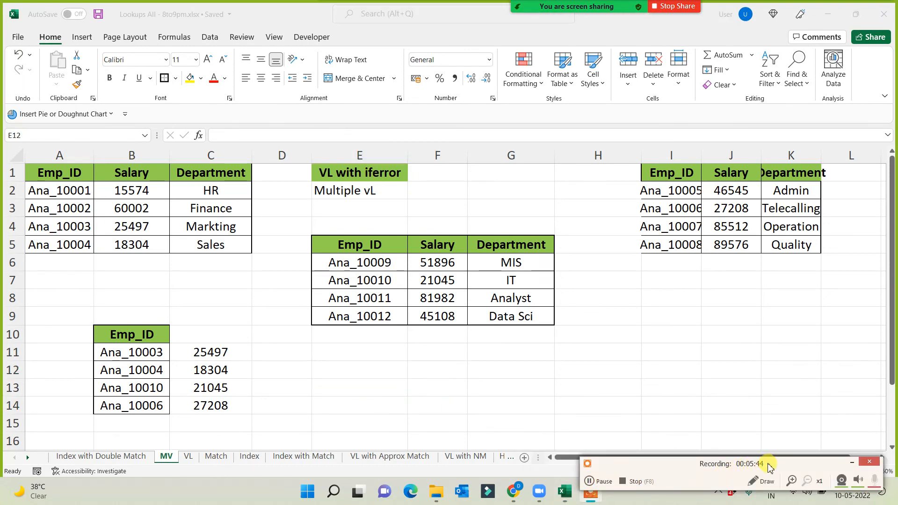